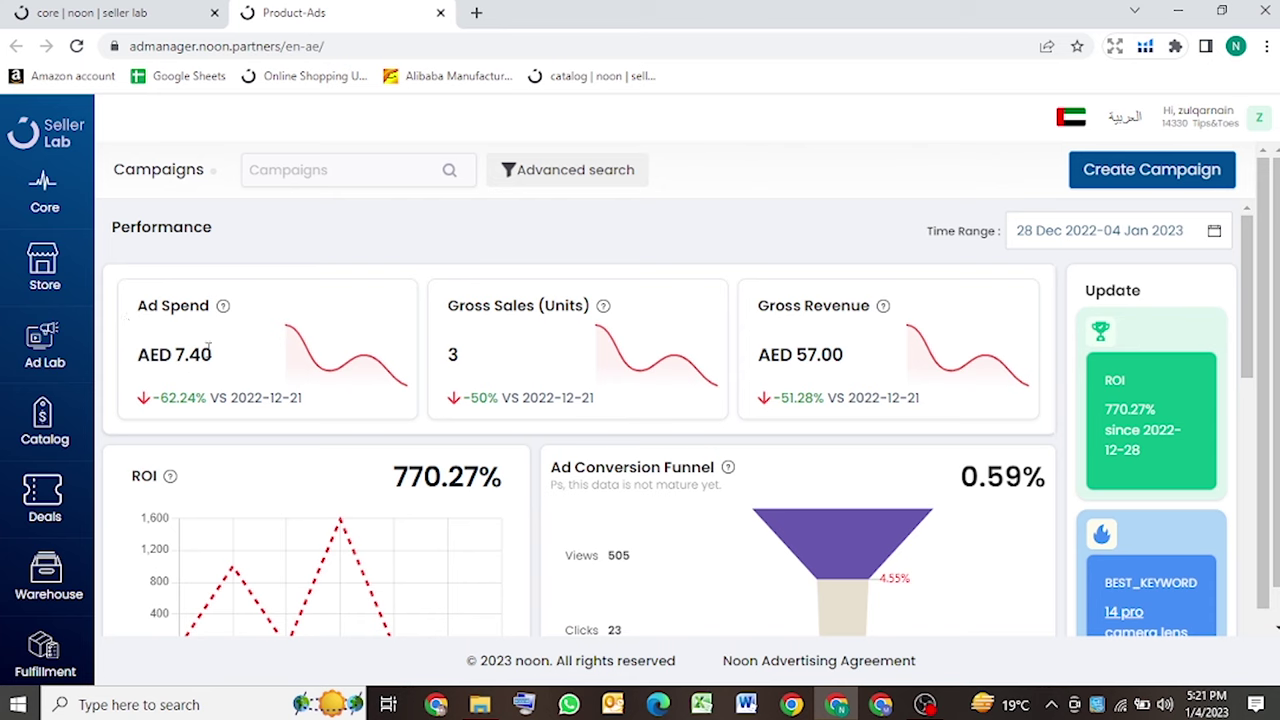
Review the Ad Spend, Gross Sales (Units) and Gross Revenue figures in the Performance overview
left_click_drag(211, 350, 174, 353)
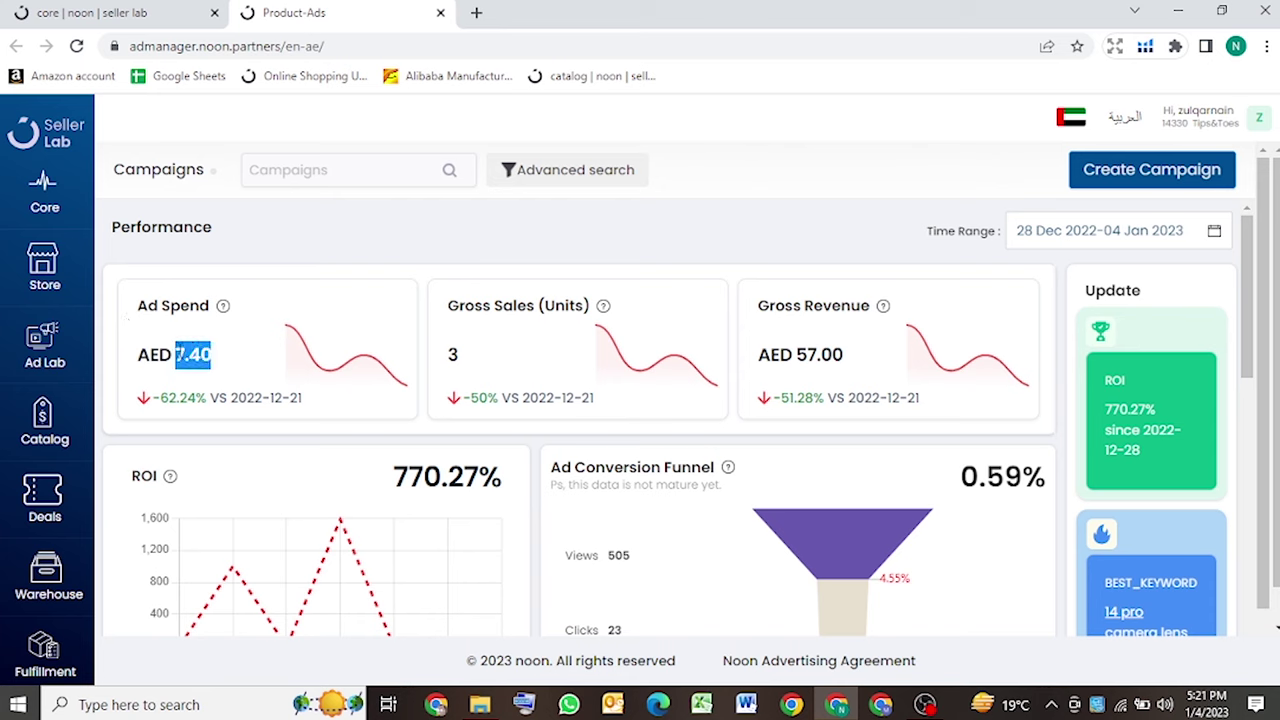
left_click(229, 378)
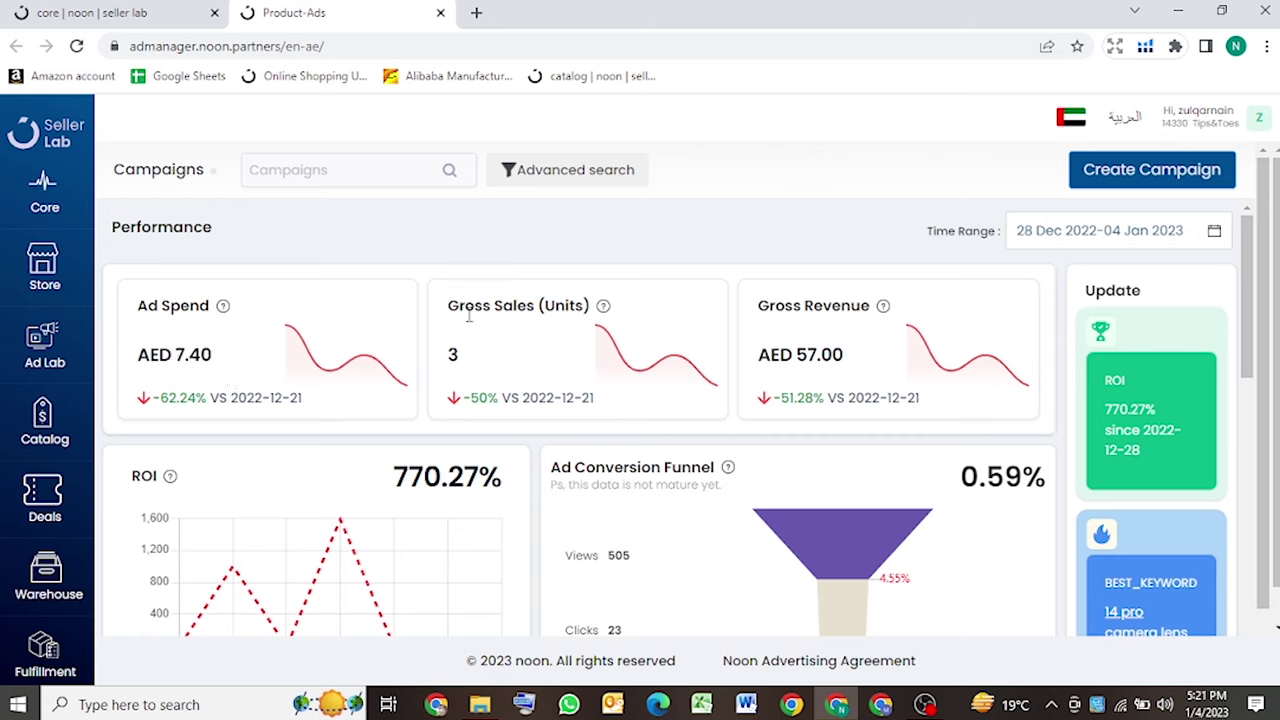
mouse_move(492, 314)
left_click_drag(214, 358, 176, 358)
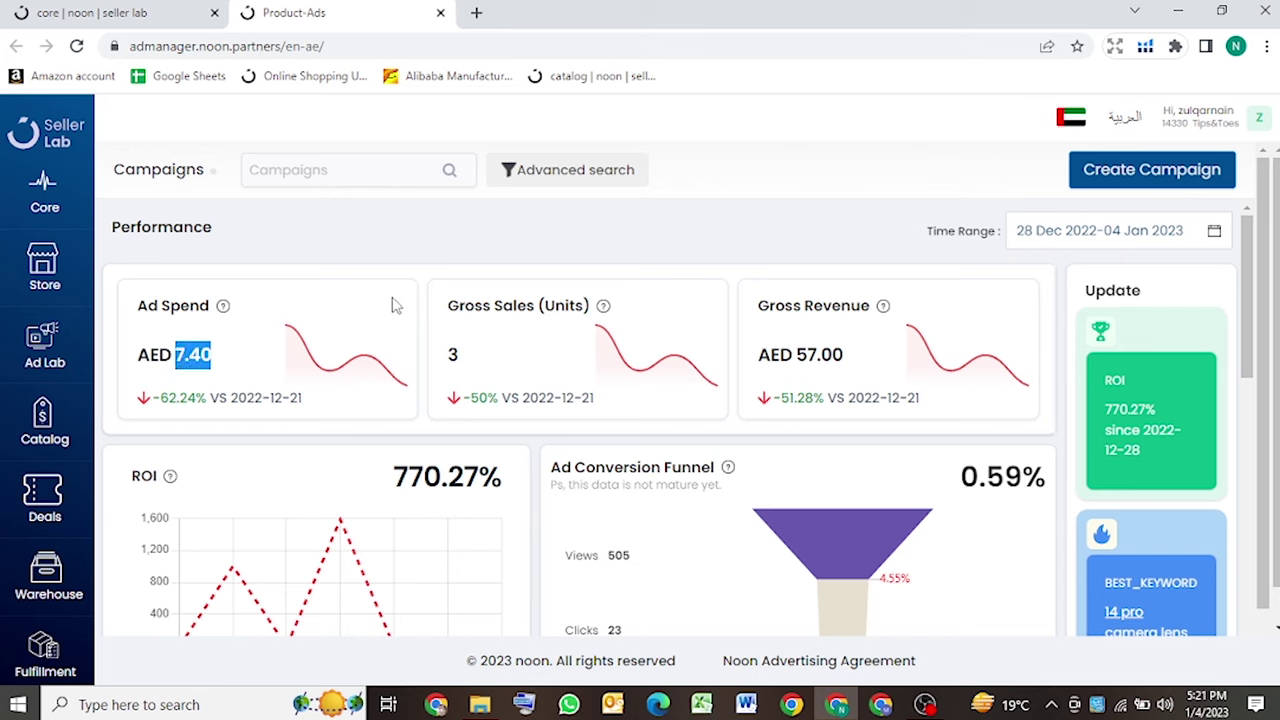
left_click_drag(462, 355, 436, 368)
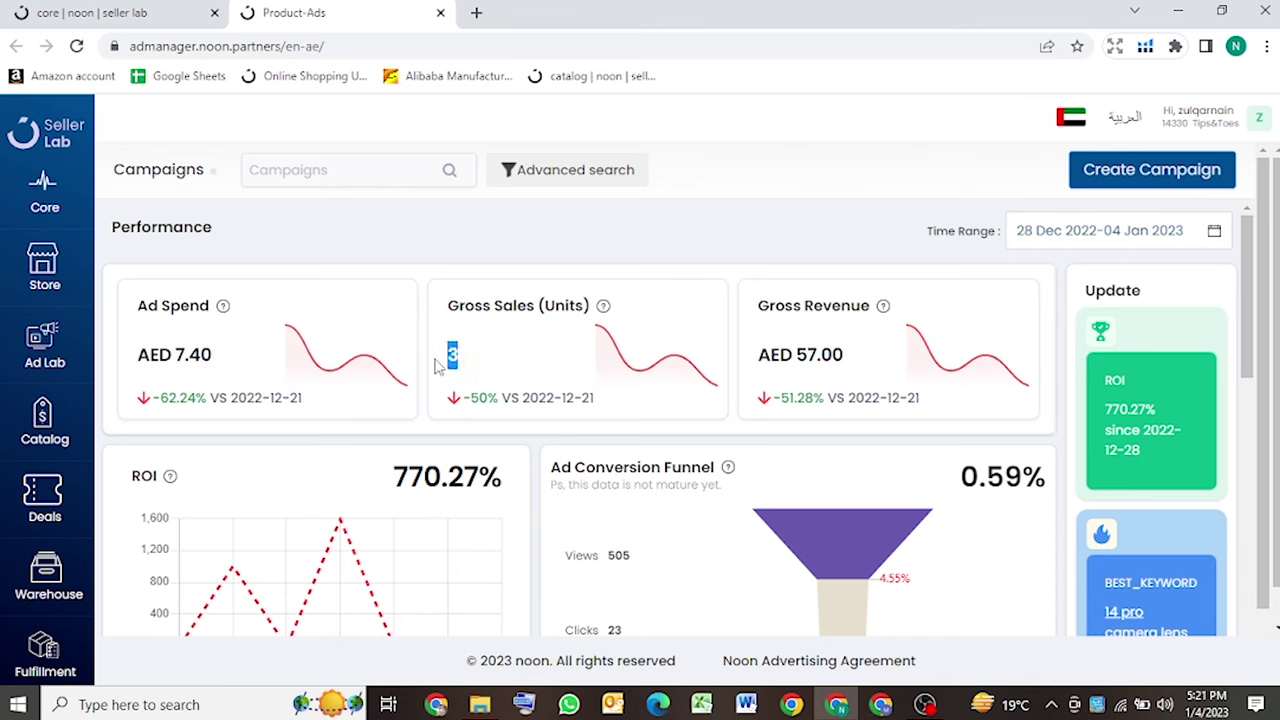
left_click(552, 360)
left_click_drag(818, 362, 795, 362)
Examine the overall ROI and the Ad Conversion Funnel rate on the ads dashboard
scroll(801, 374, "down", 2)
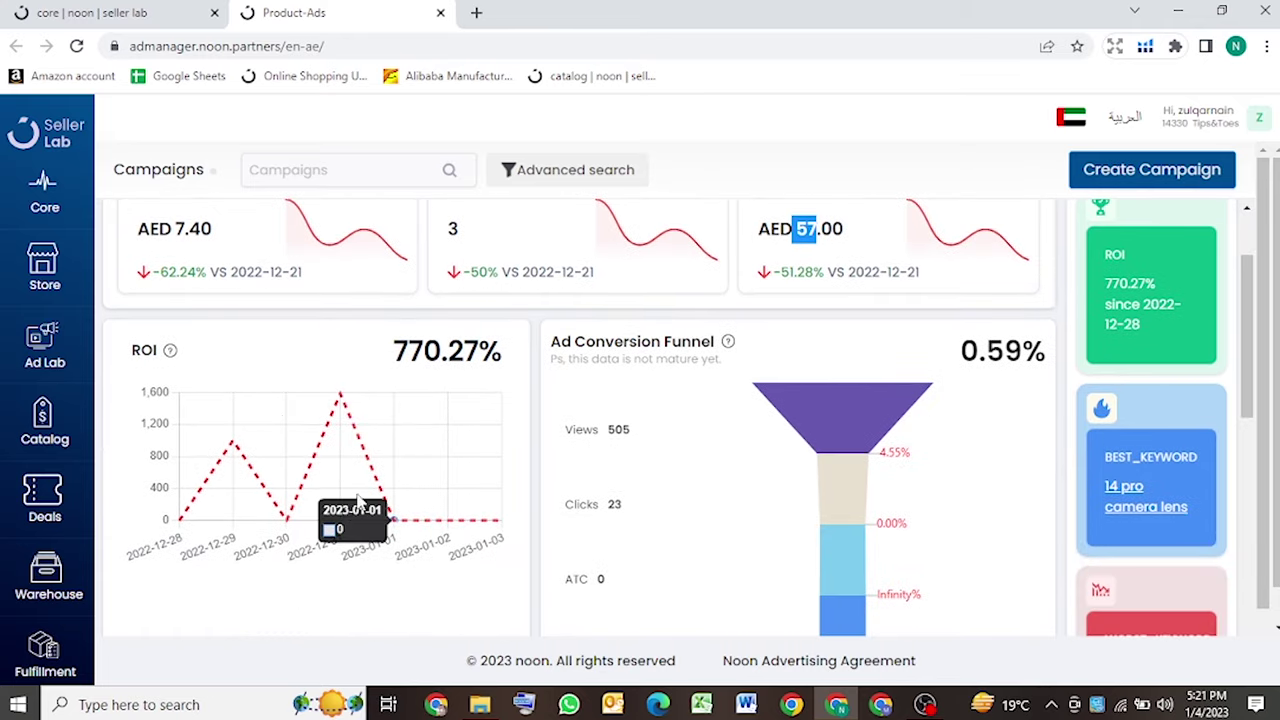
left_click_drag(390, 350, 515, 352)
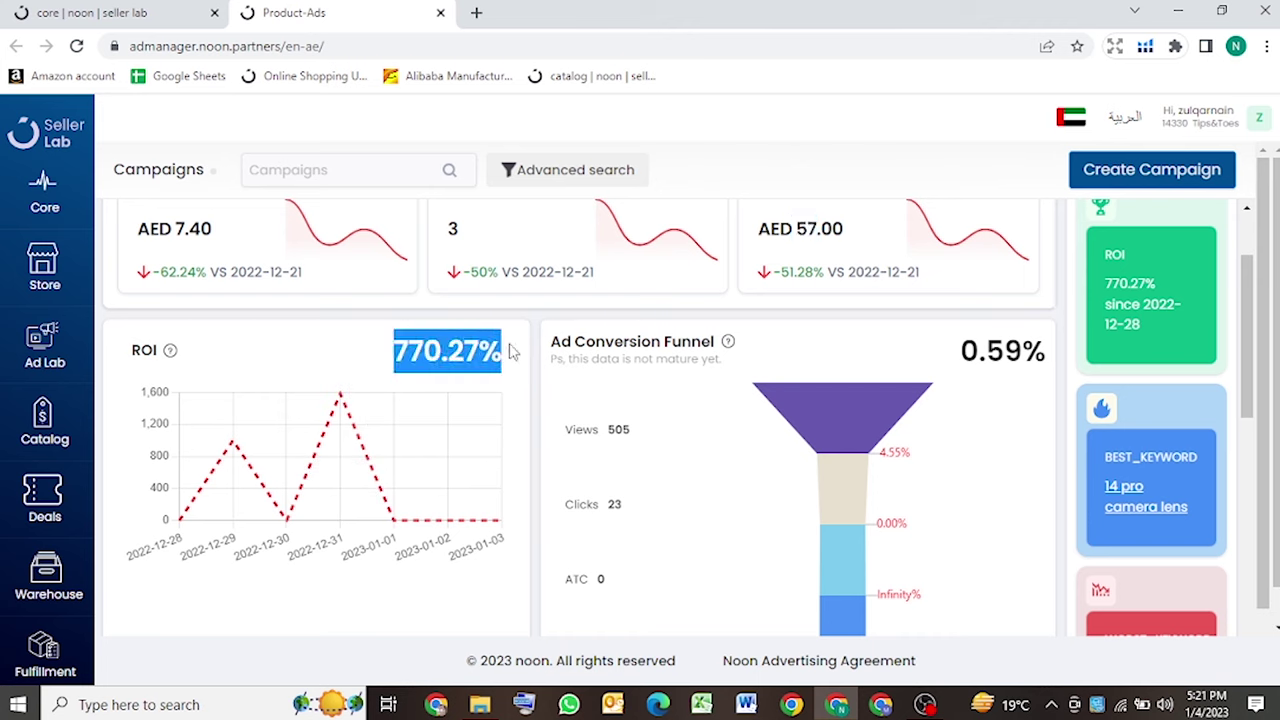
left_click(517, 370)
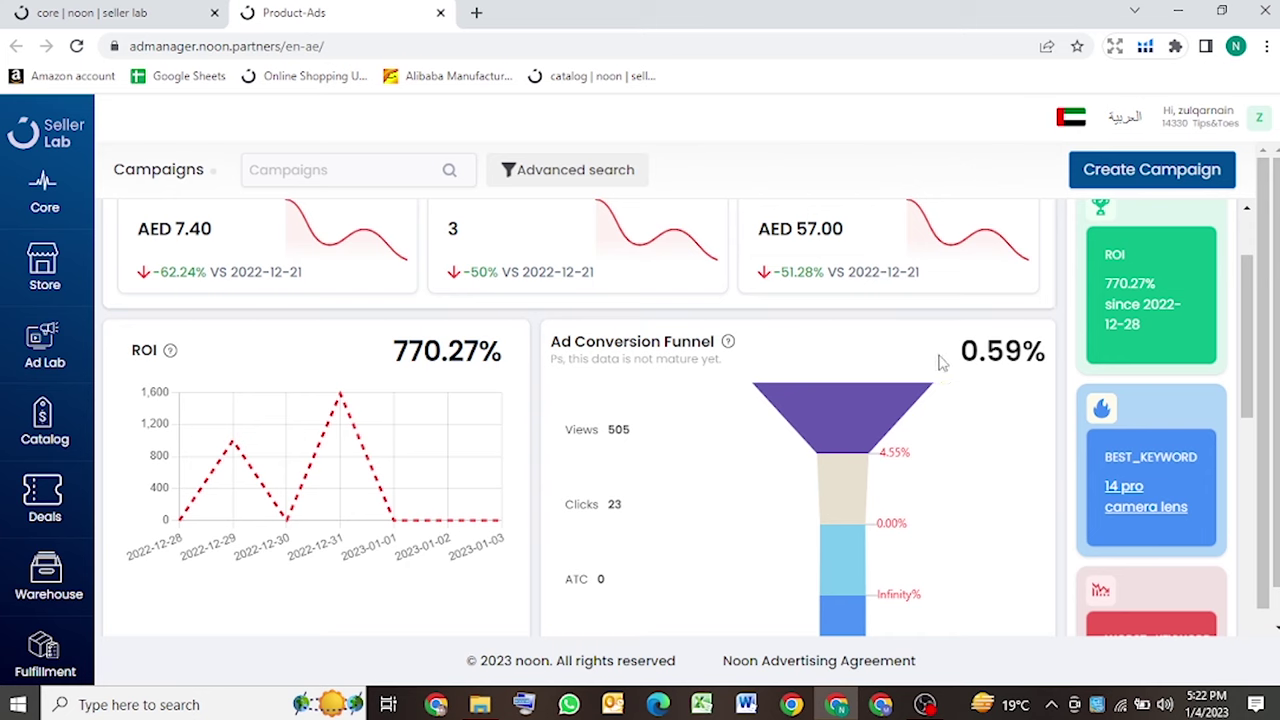
double_click(1013, 349)
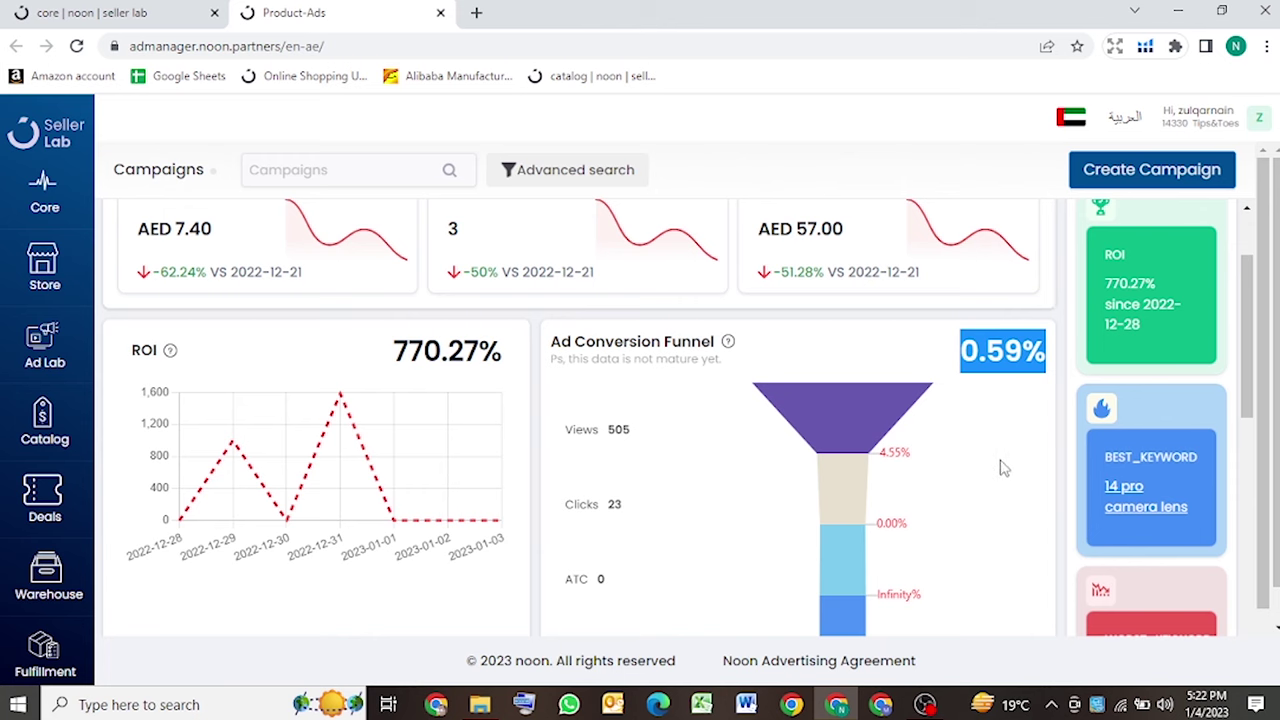
left_click(1004, 468)
Check the ROI of the completed NEW DEAL campaign with sales in the campaign table
scroll(1000, 470, "down", 3)
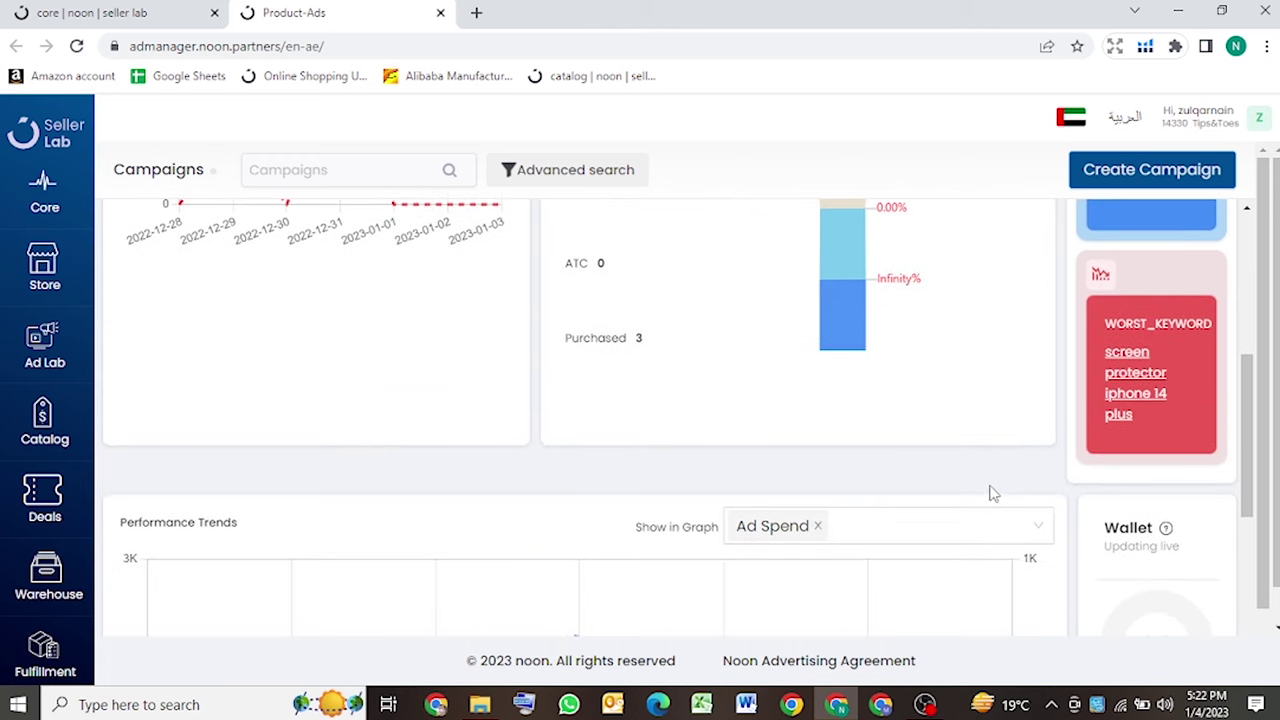
scroll(980, 520, "down", 6)
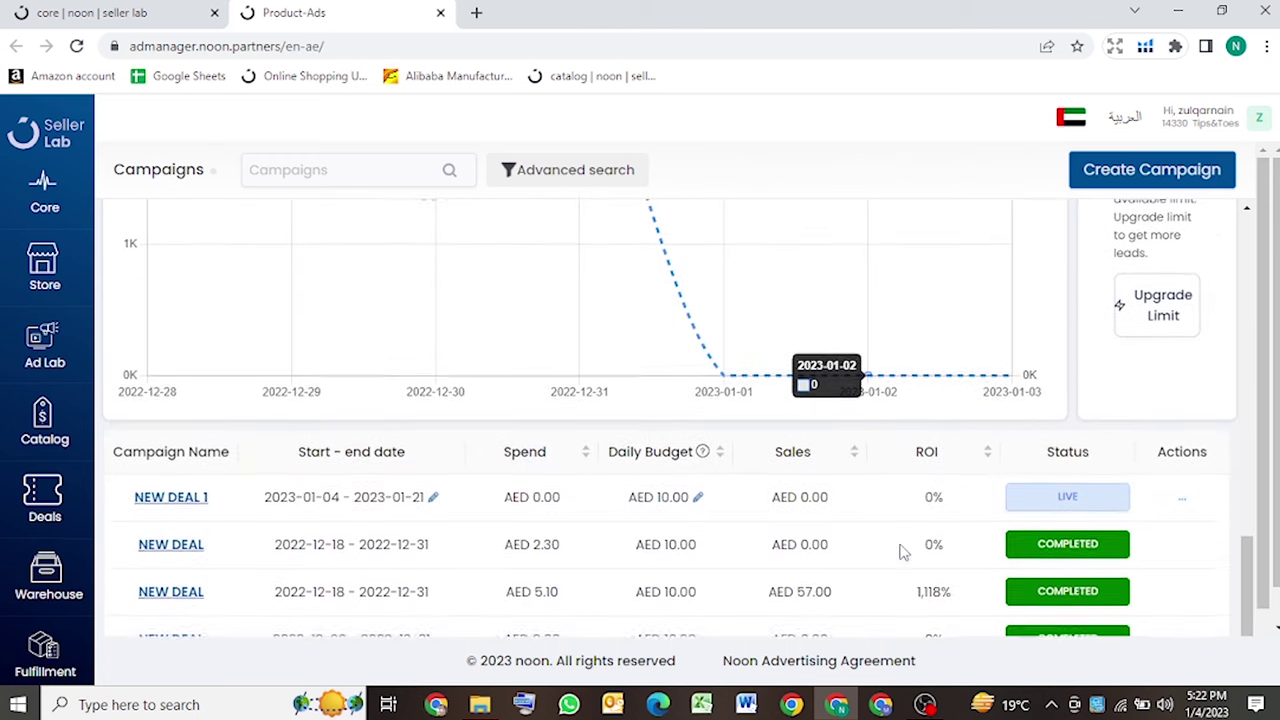
scroll(905, 552, "down", 1)
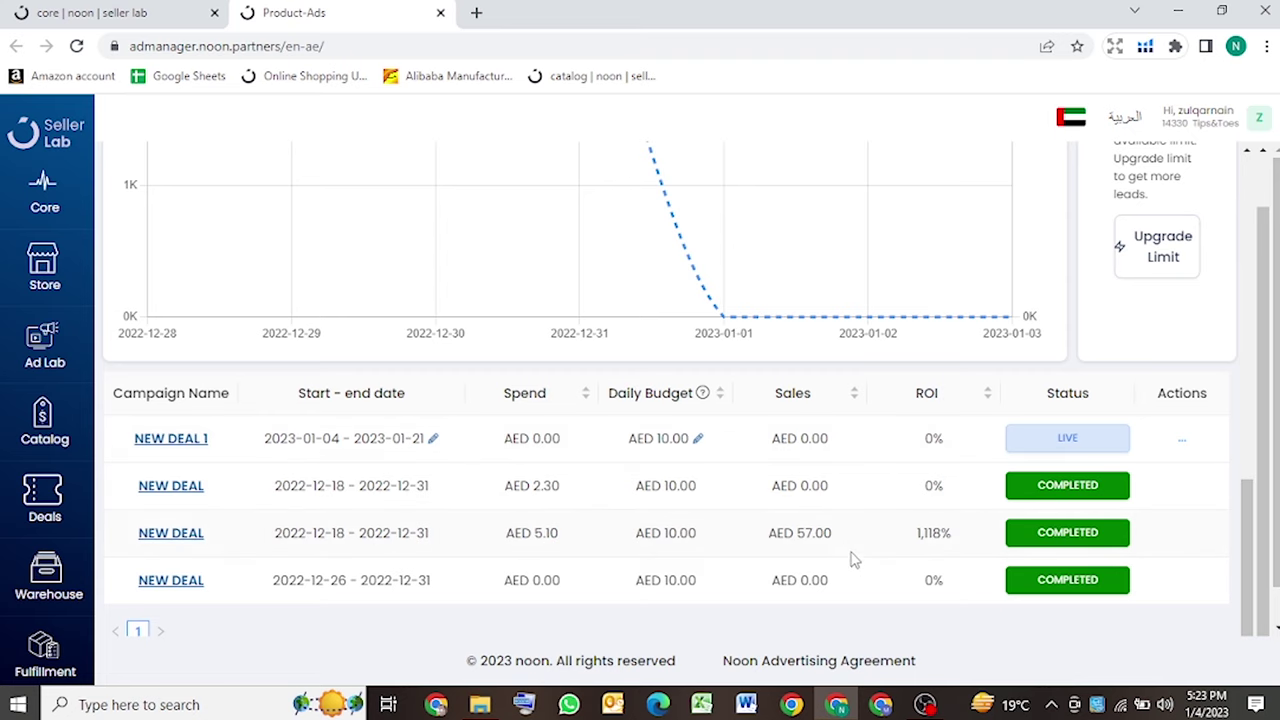
left_click_drag(912, 536, 966, 546)
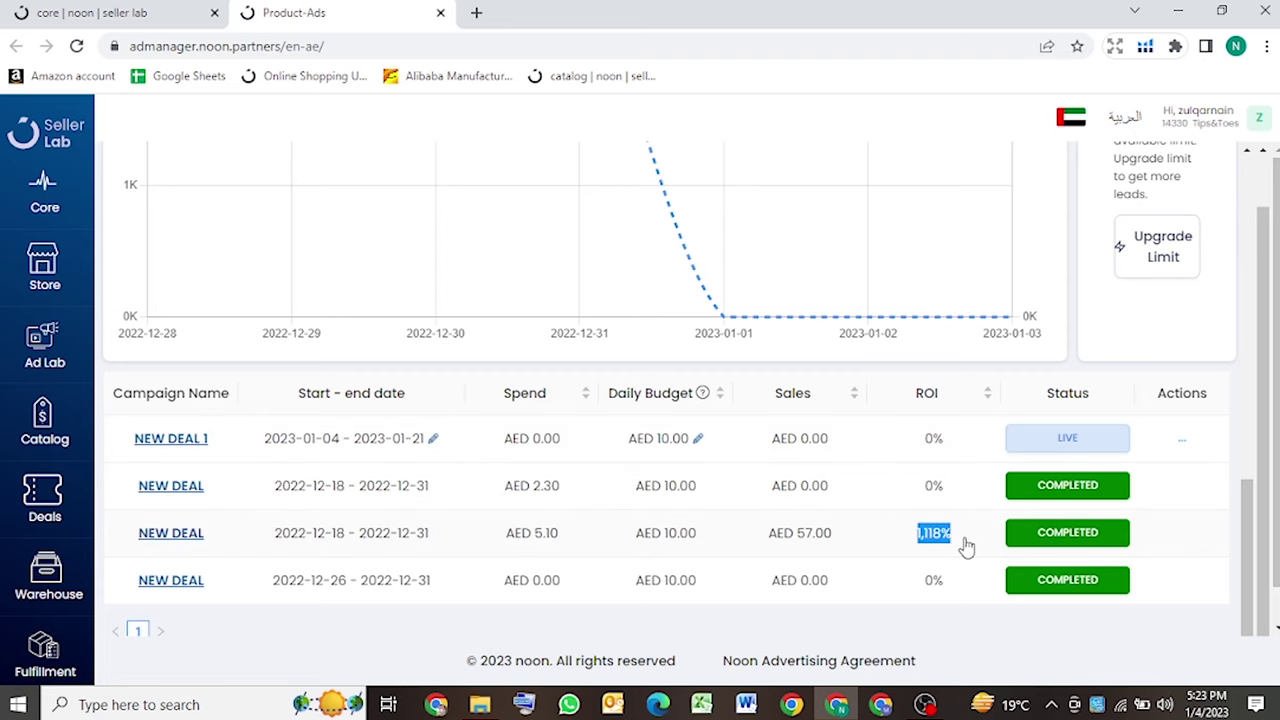
left_click(965, 547)
Compare the dashboard's overall ROI with the ROI of the individual completed campaign
scroll(614, 503, "up", 5)
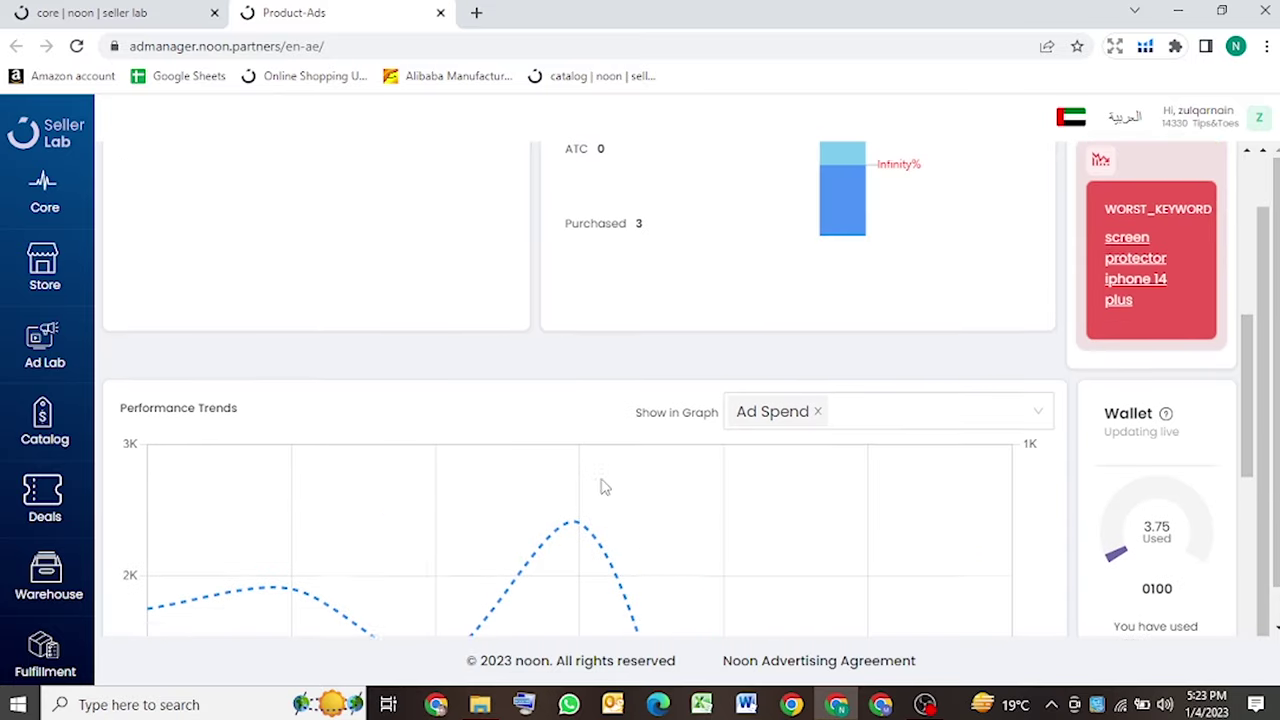
scroll(603, 487, "up", 5)
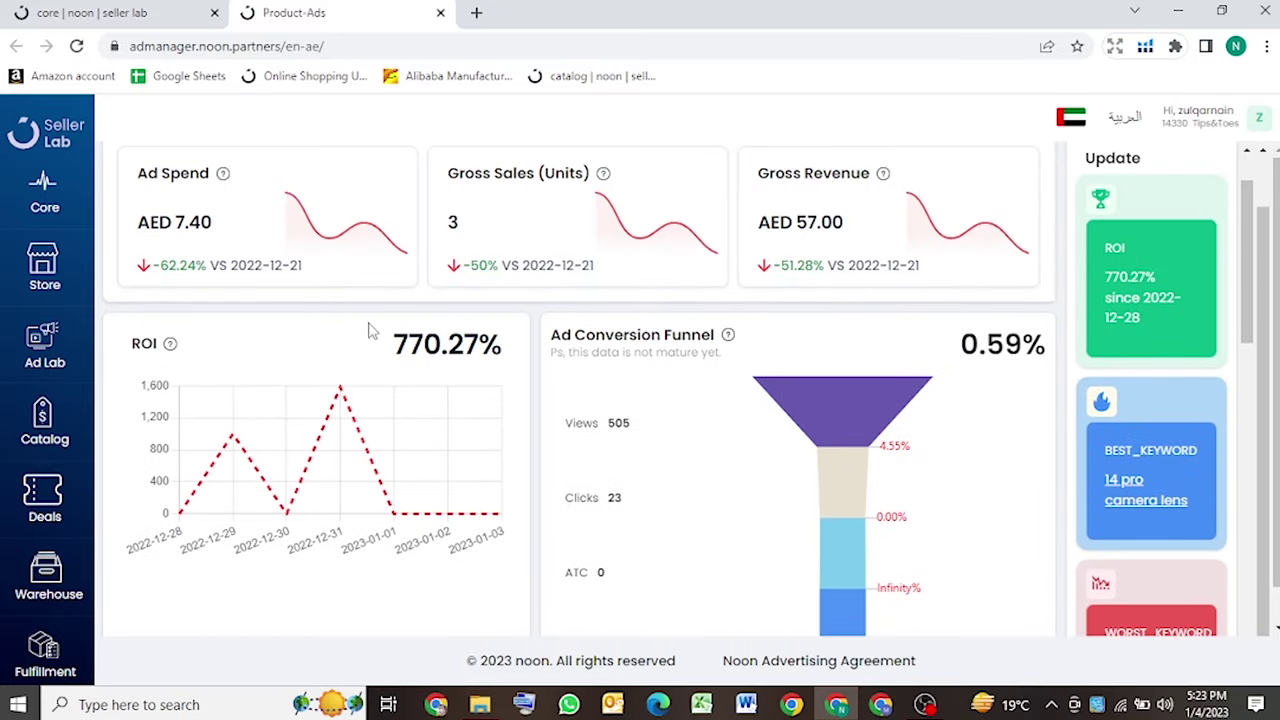
left_click_drag(370, 330, 509, 350)
scroll(595, 447, "down", 10)
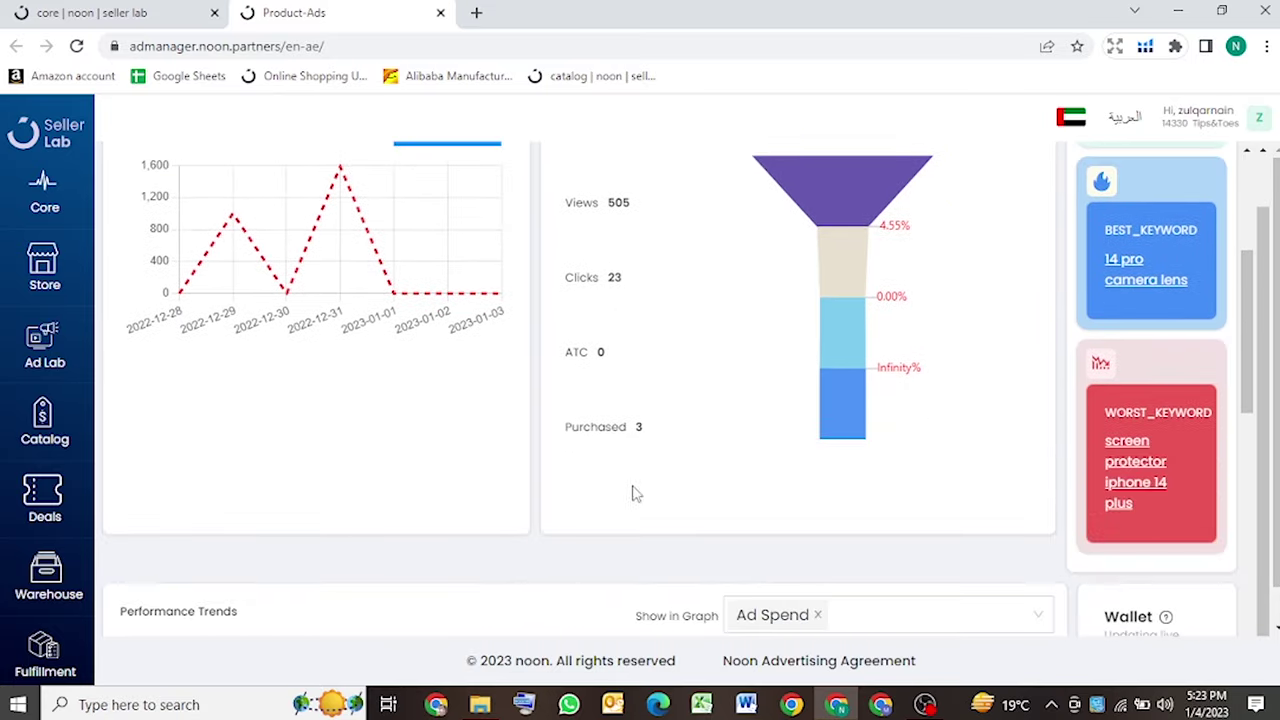
scroll(890, 560, "down", 3)
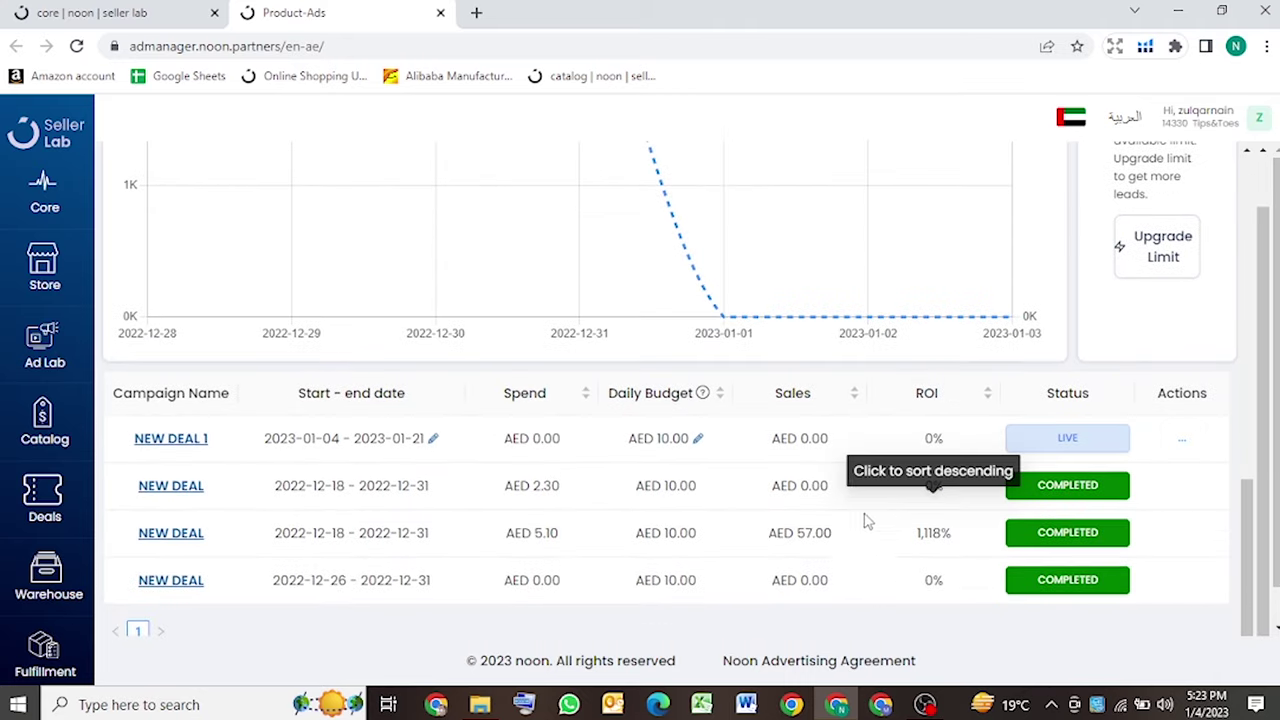
left_click_drag(890, 513, 966, 514)
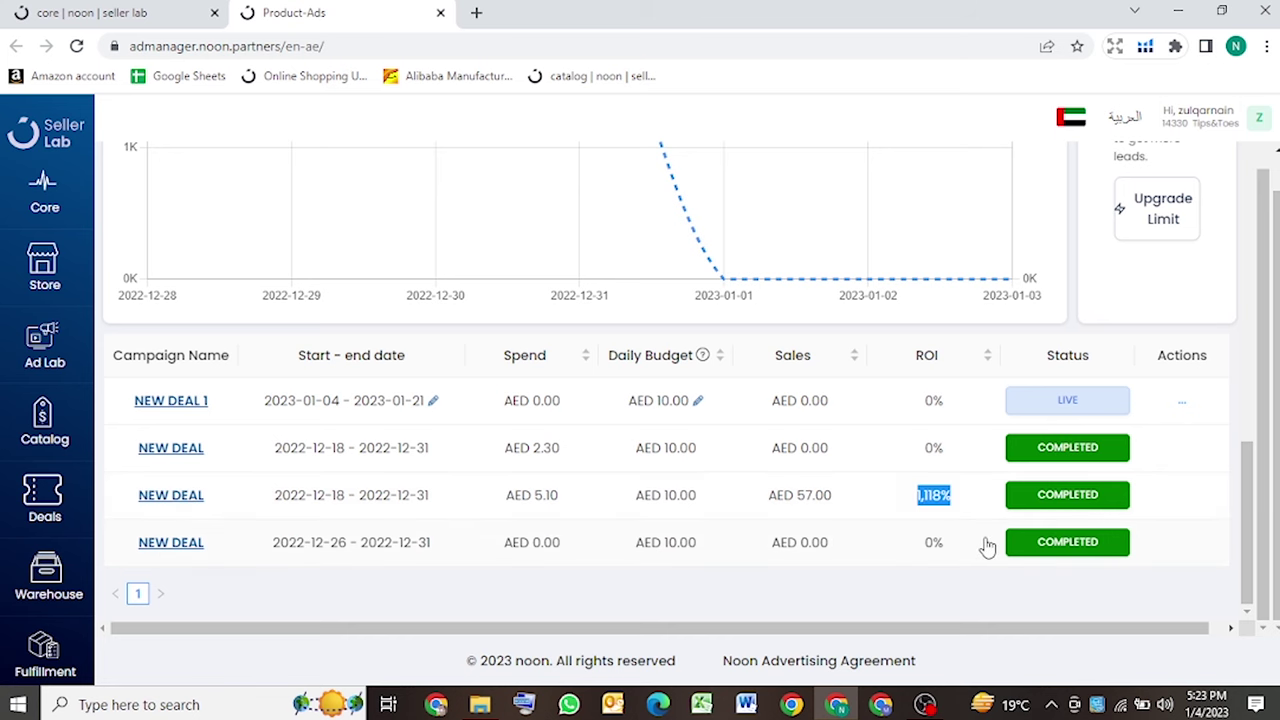
Start a new campaign and name it "Leather leaf"
scroll(960, 540, "up", 5)
scroll(957, 545, "up", 6)
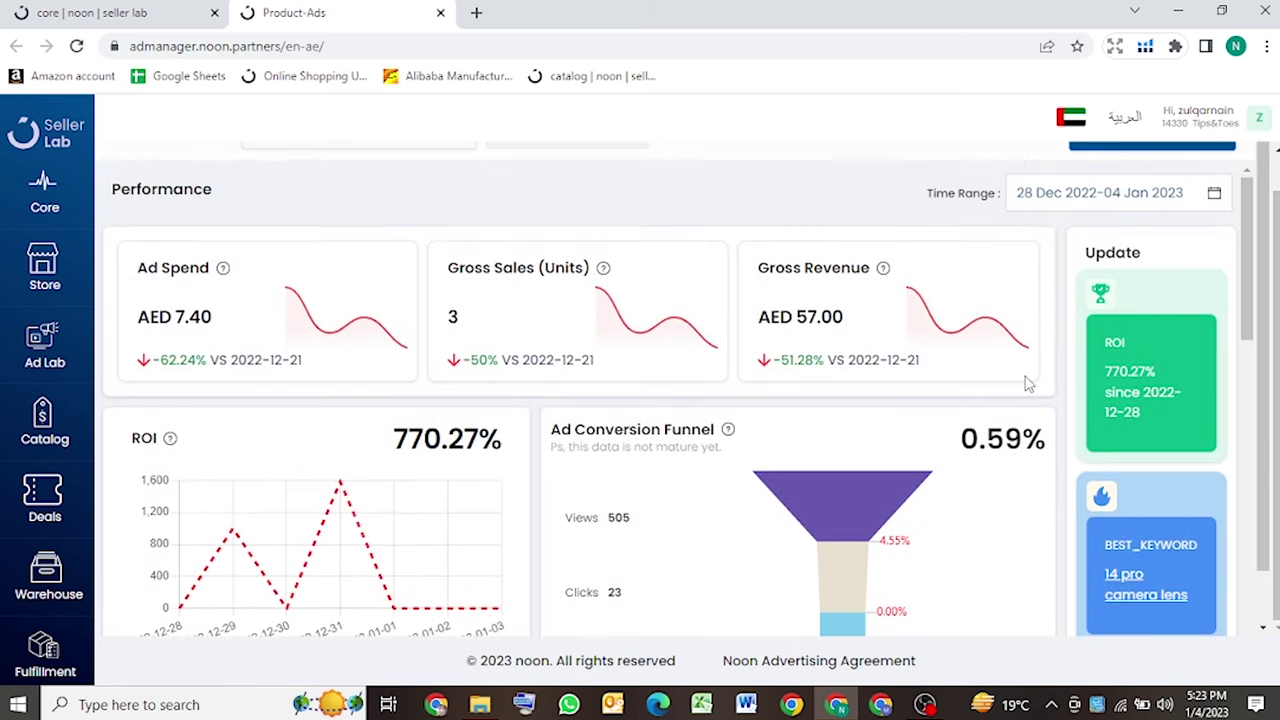
scroll(1026, 380, "up", 1)
left_click(1153, 170)
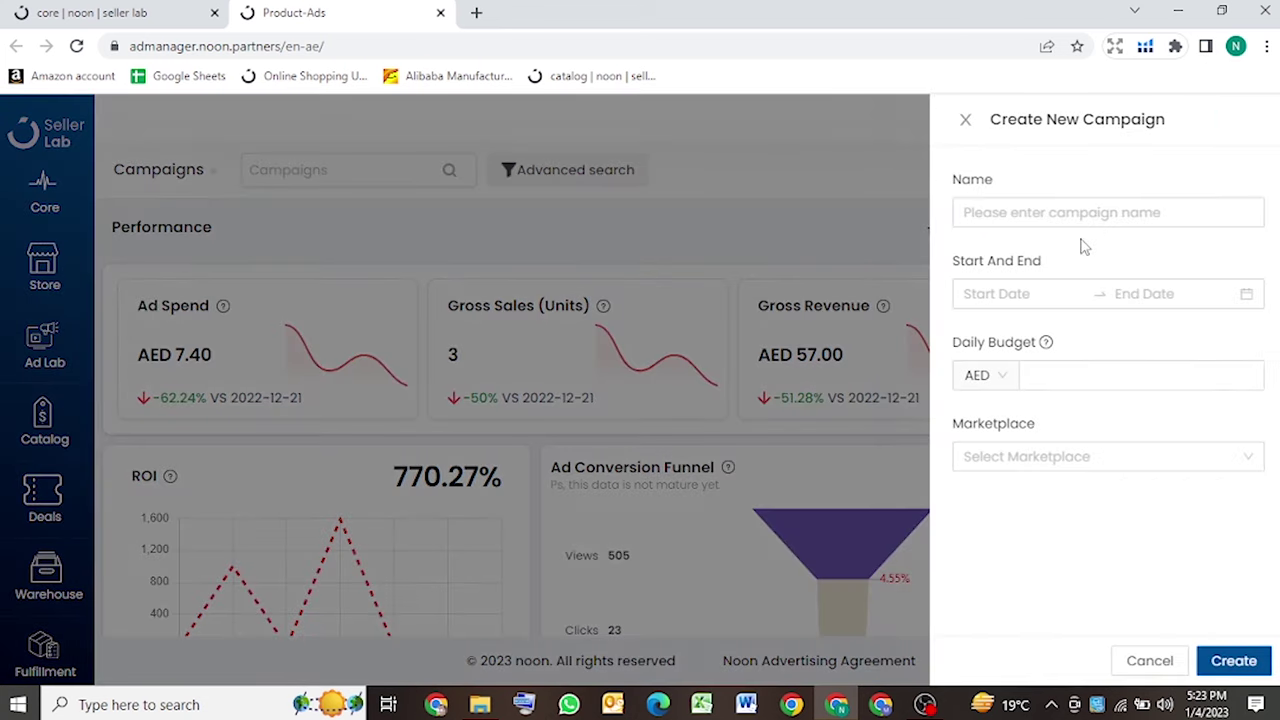
left_click(1084, 212)
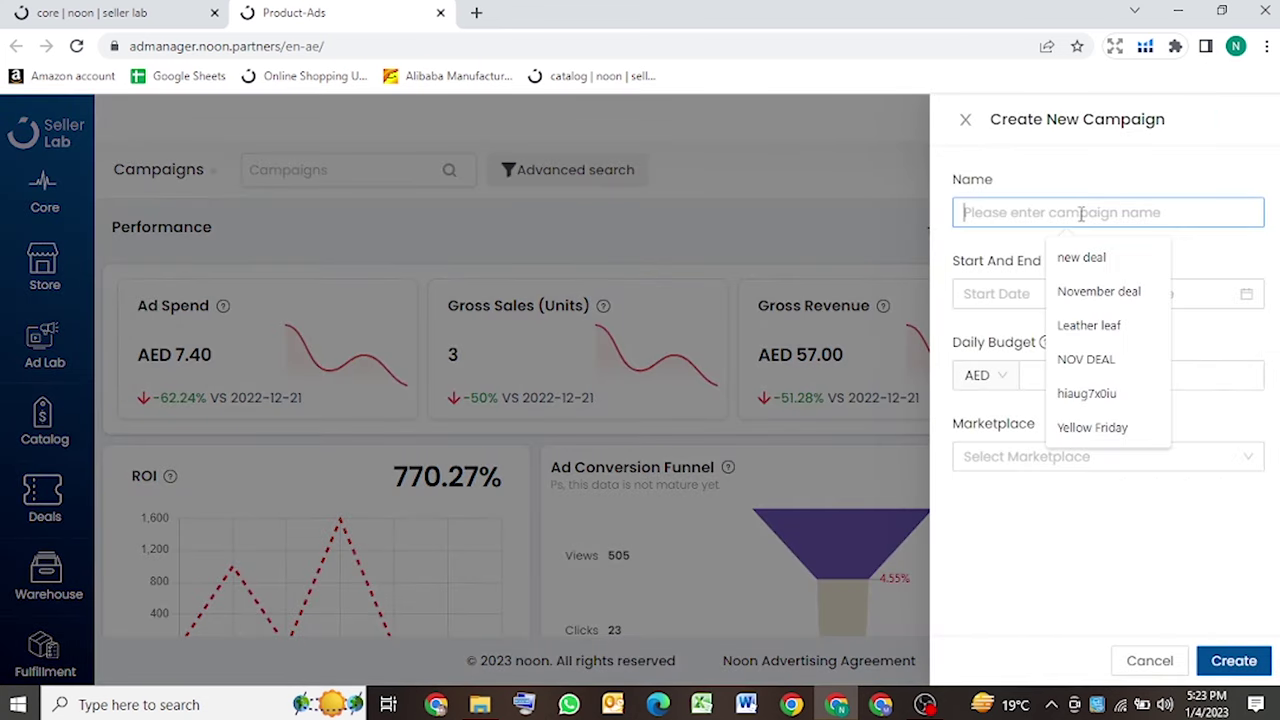
left_click(1090, 324)
left_click(1016, 294)
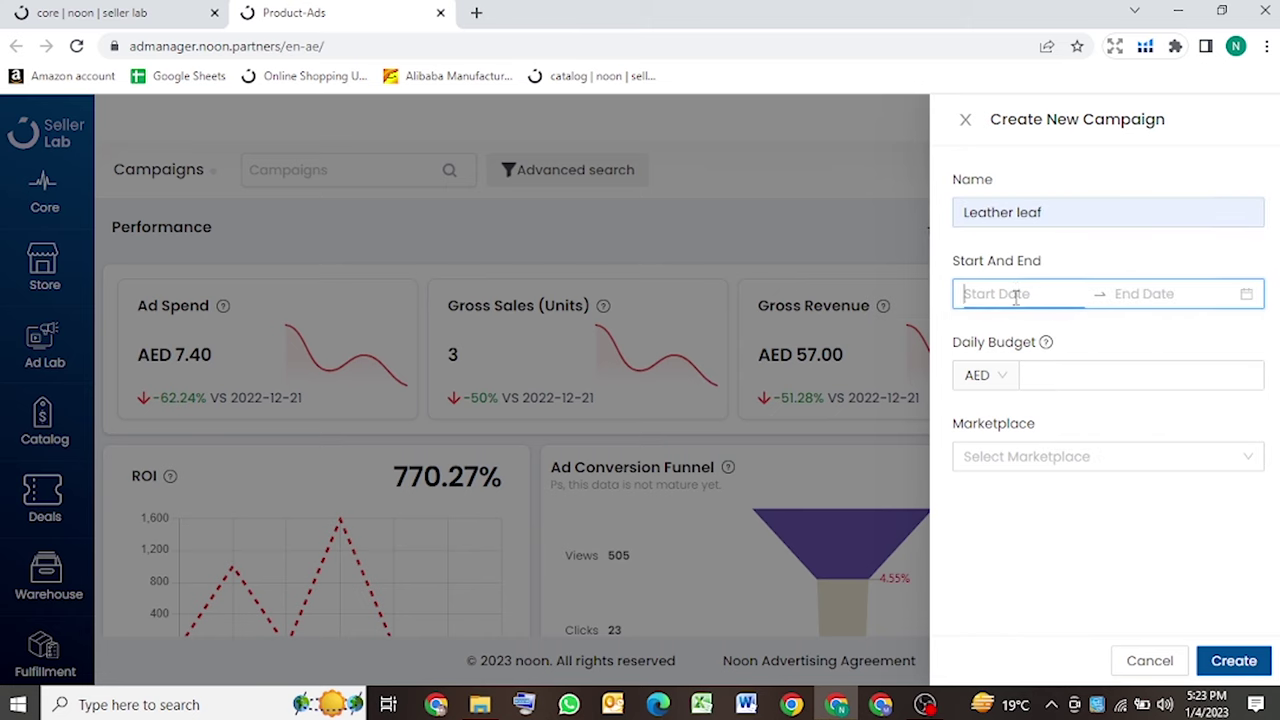
left_click(1023, 410)
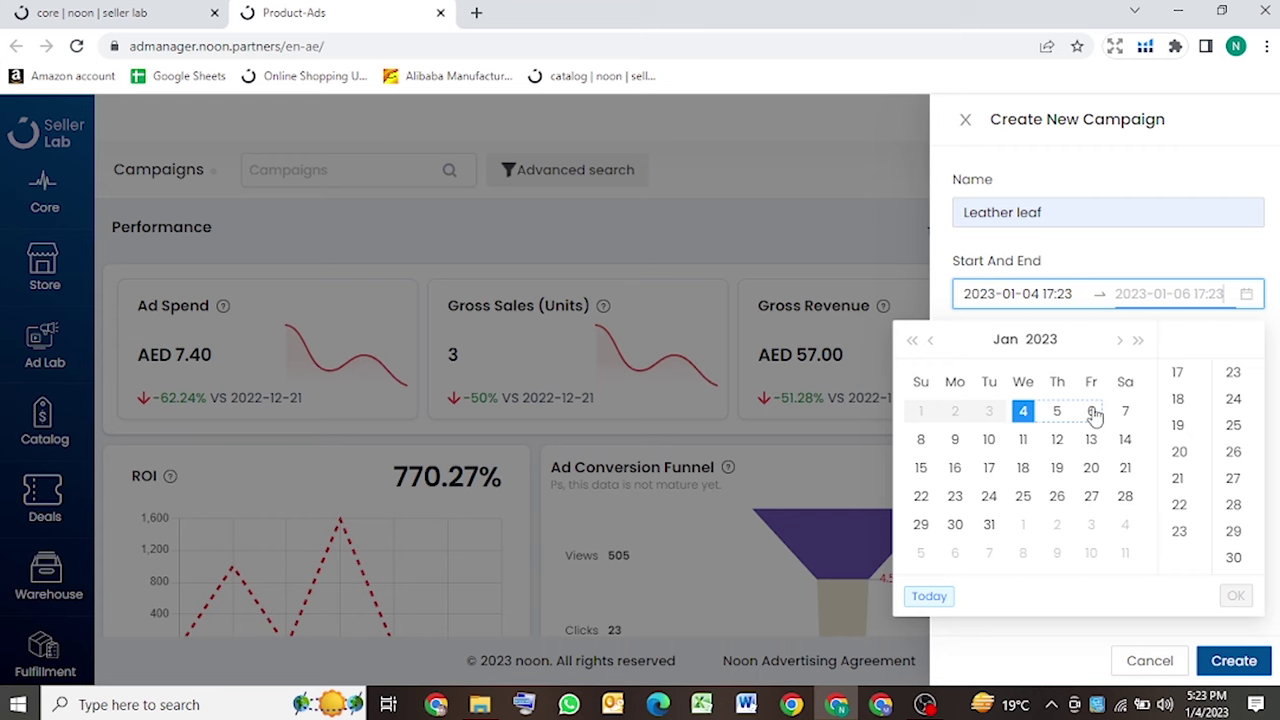
left_click(1015, 443)
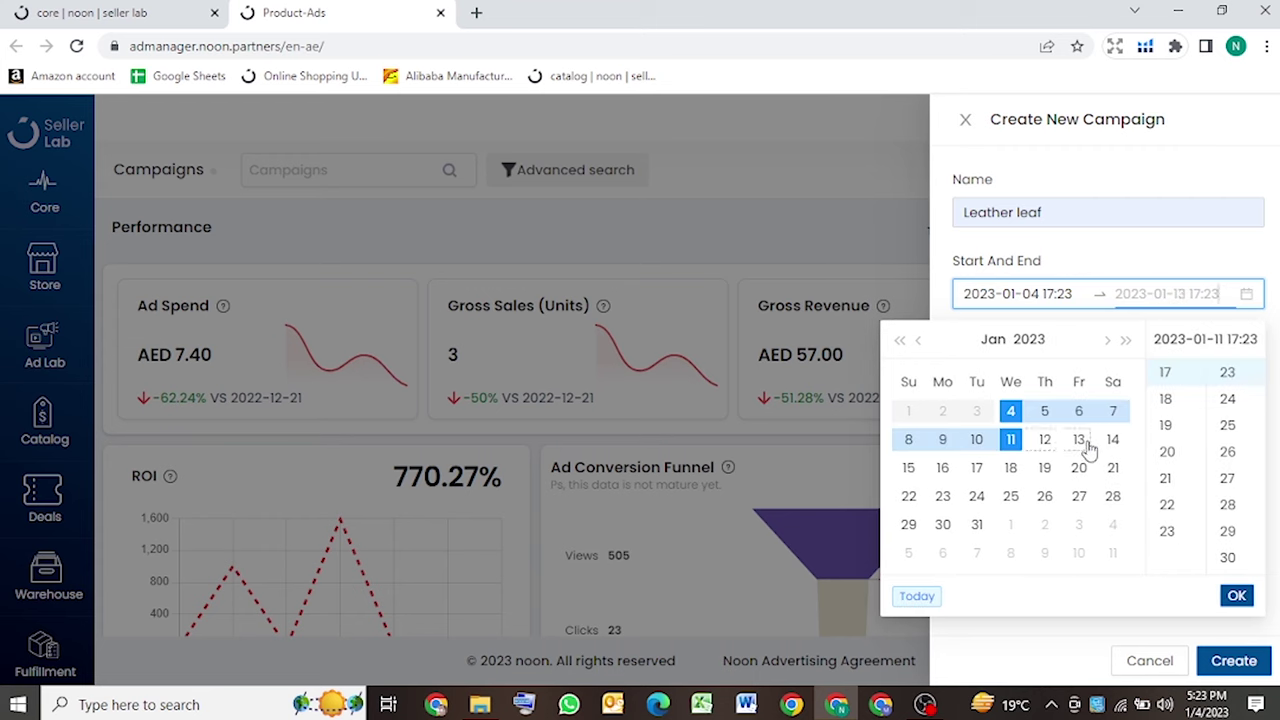
left_click(1237, 595)
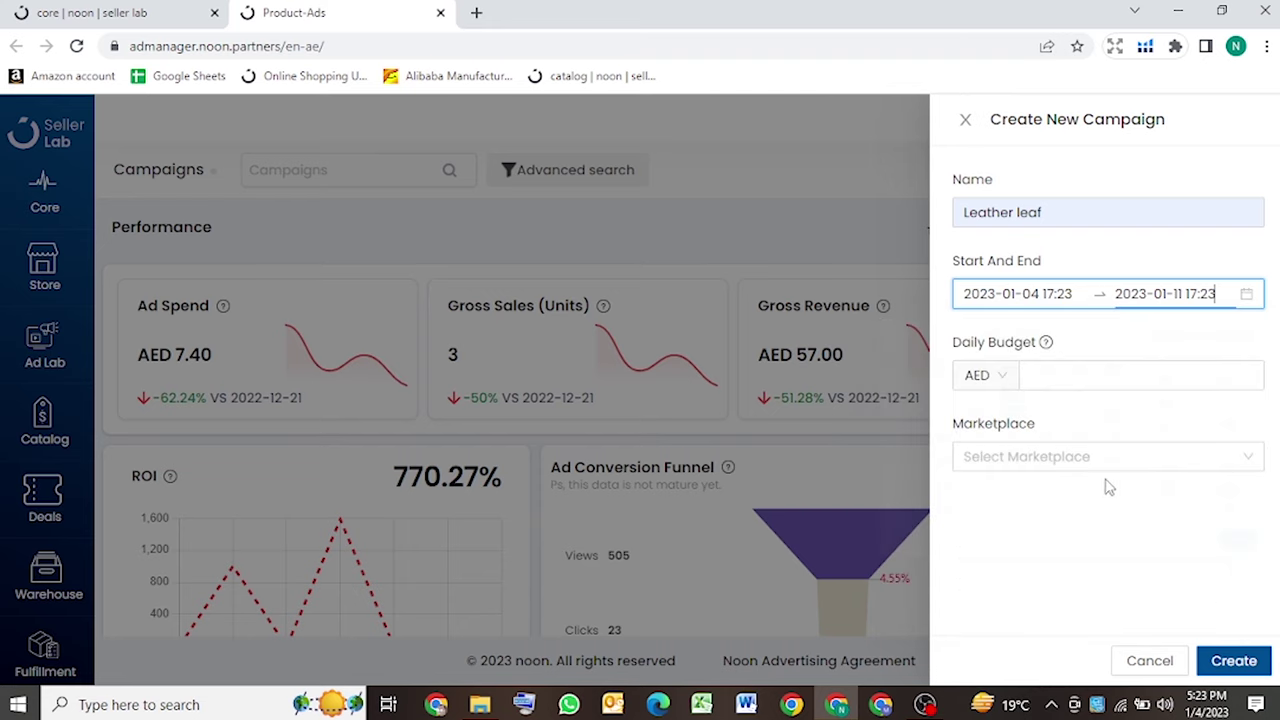
Set the daily budget to AED 10 and the marketplace to Noon, and create the campaign
left_click(1064, 377)
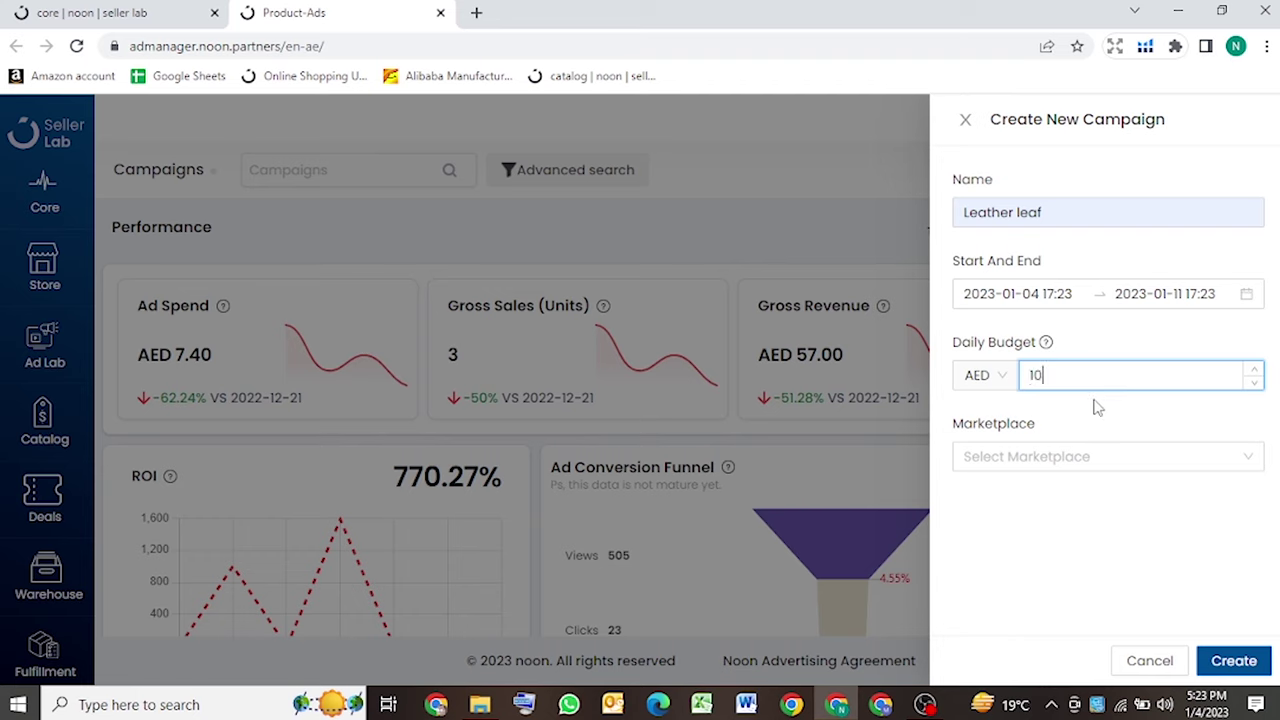
left_click(1082, 457)
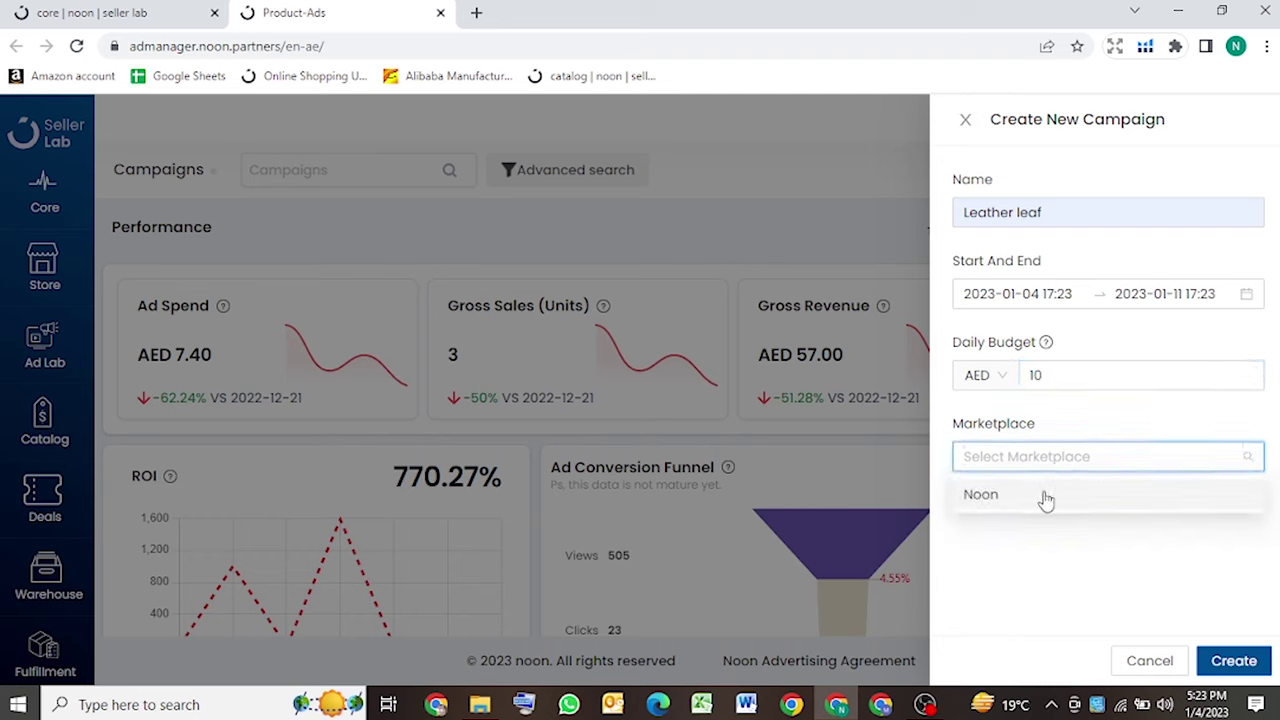
left_click(1043, 500)
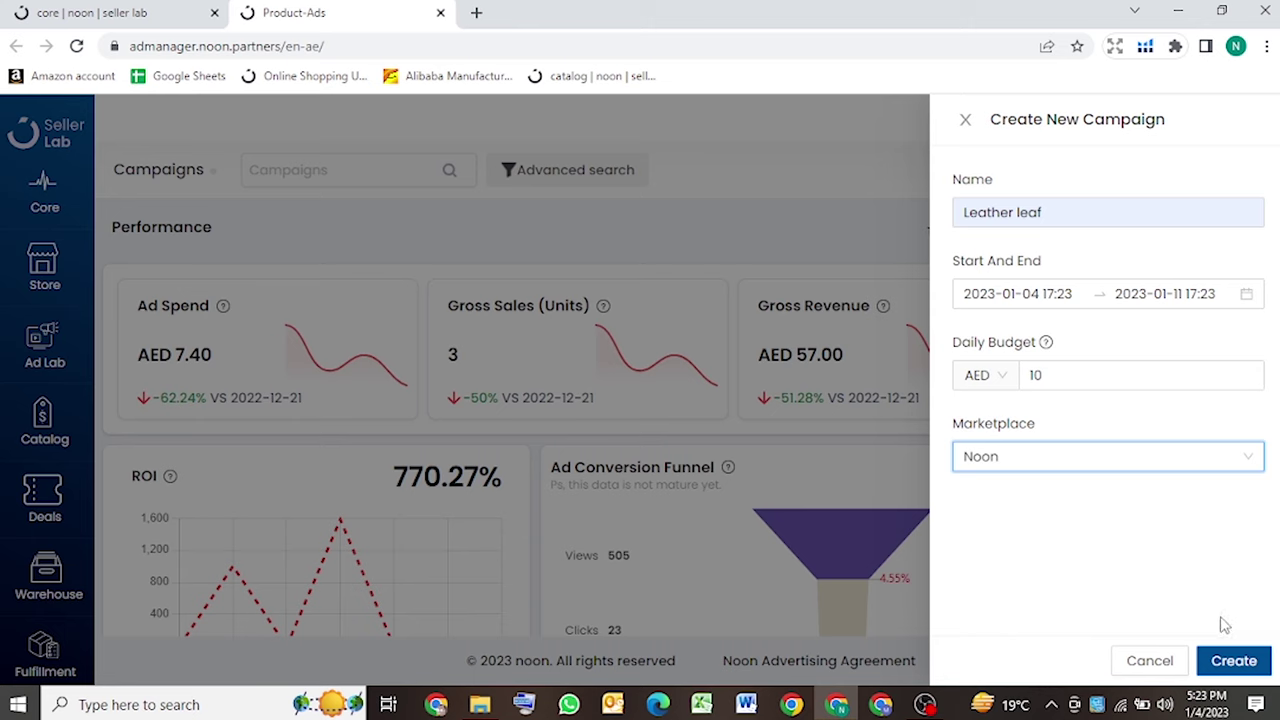
left_click(1212, 665)
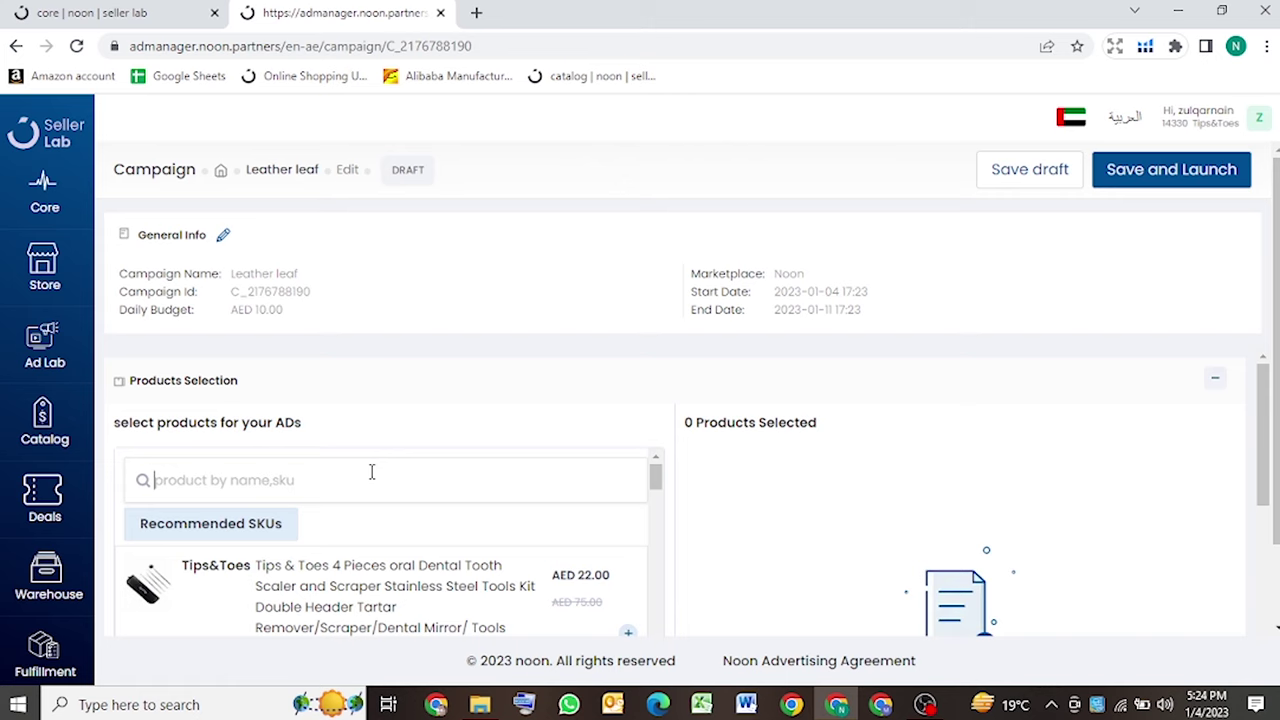
Search the products for TT-669 and add Professional Barber Scissors Green/Silver 17centimeter to the campaign
type("TT-669")
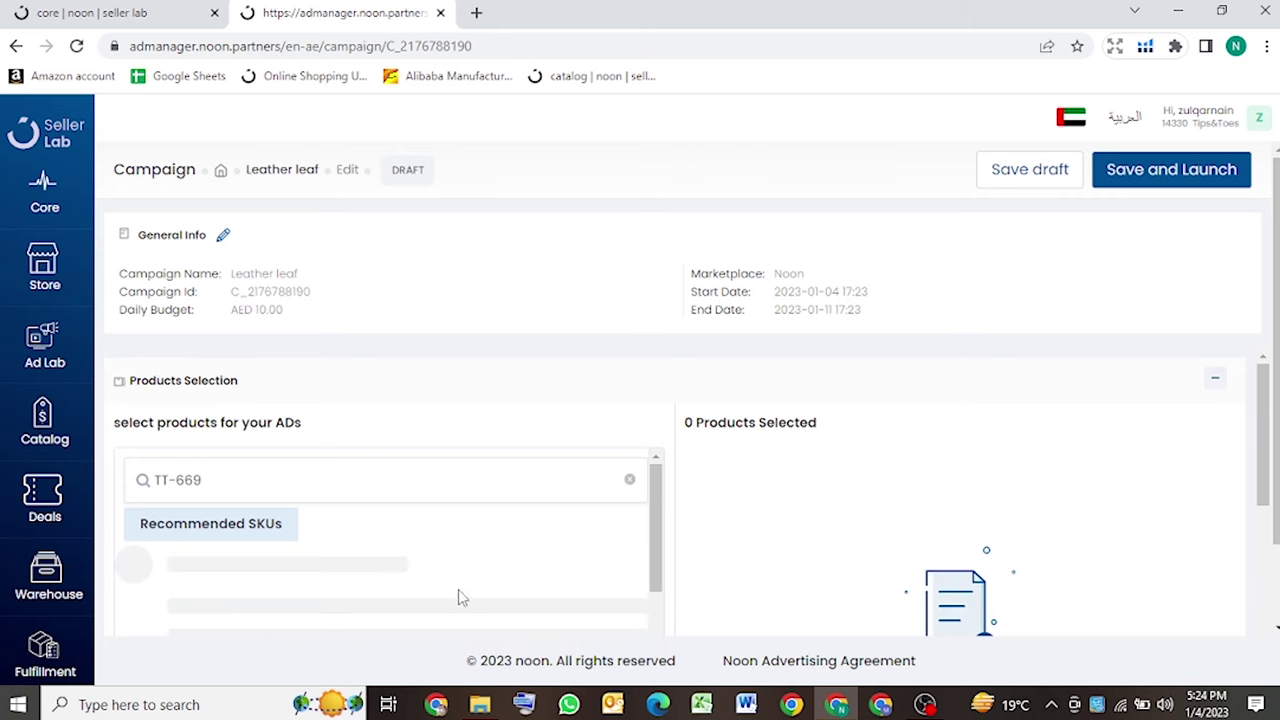
scroll(500, 545, "down", 1)
scroll(500, 545, "up", 1)
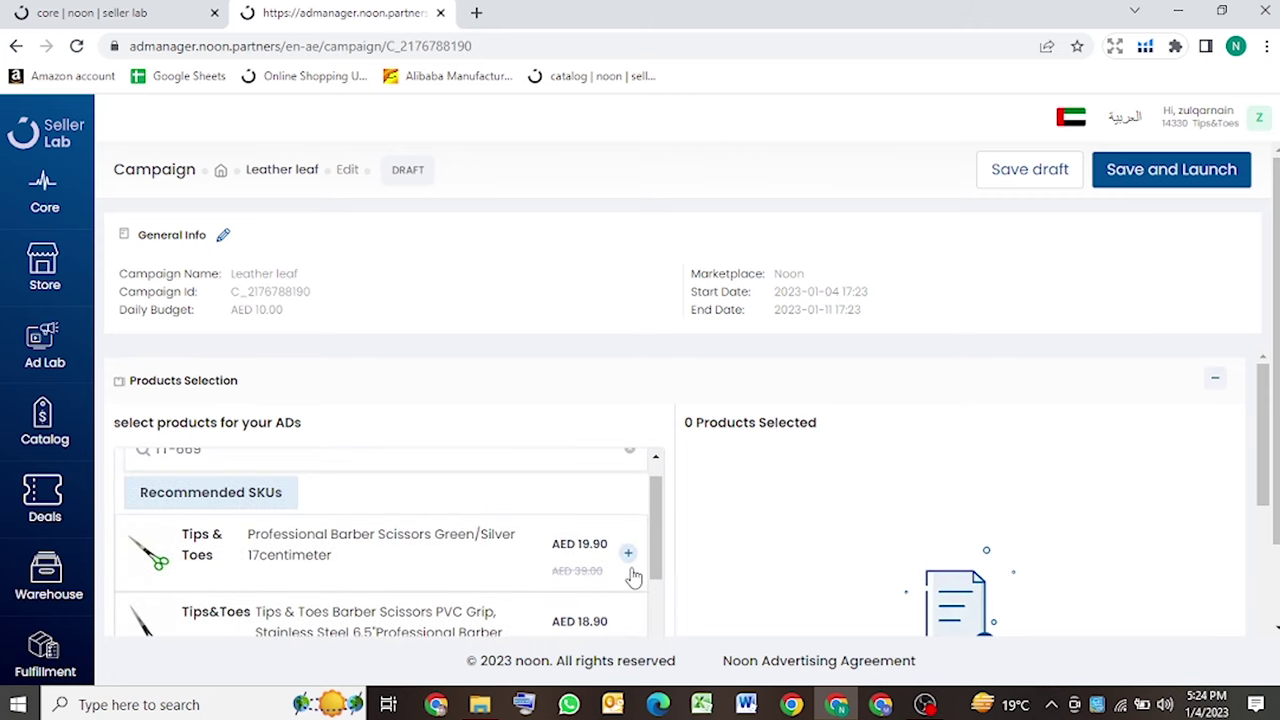
left_click(628, 553)
Add the remaining Tips & Toes Barber Scissors PVC Grip listings from the search to the campaign's products
scroll(628, 565, "down", 1)
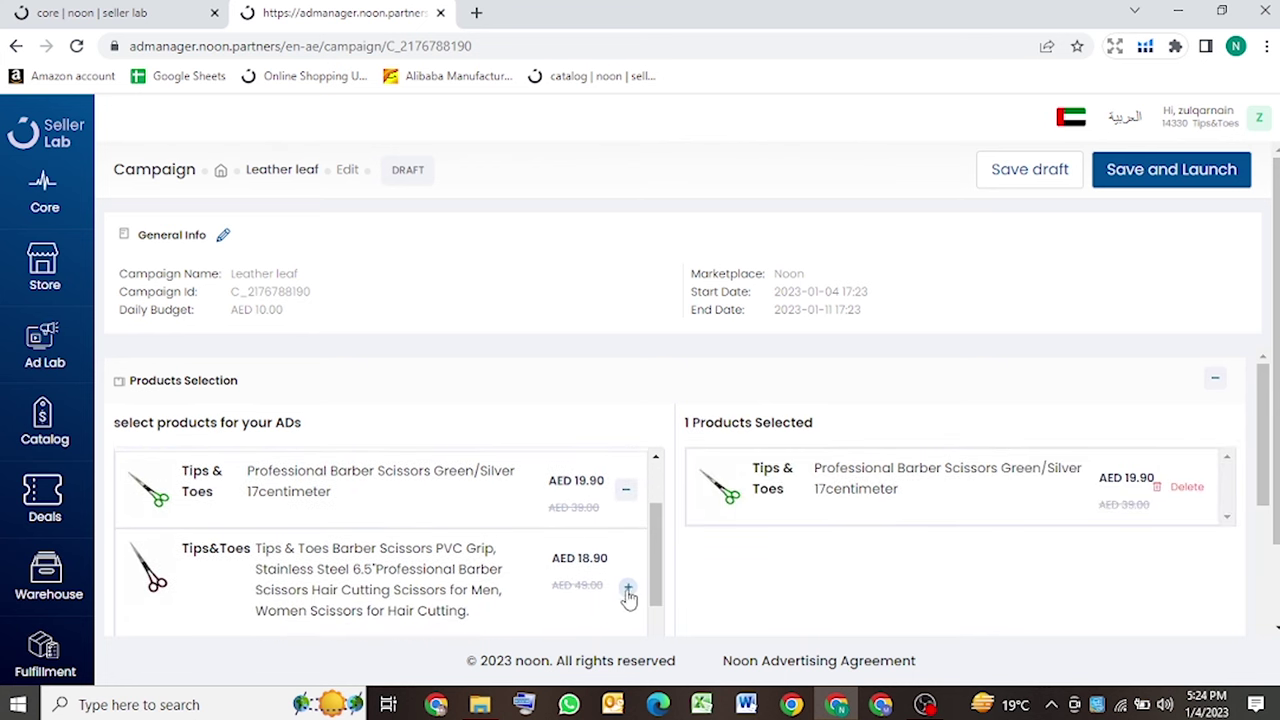
scroll(628, 597, "down", 2)
left_click(628, 578)
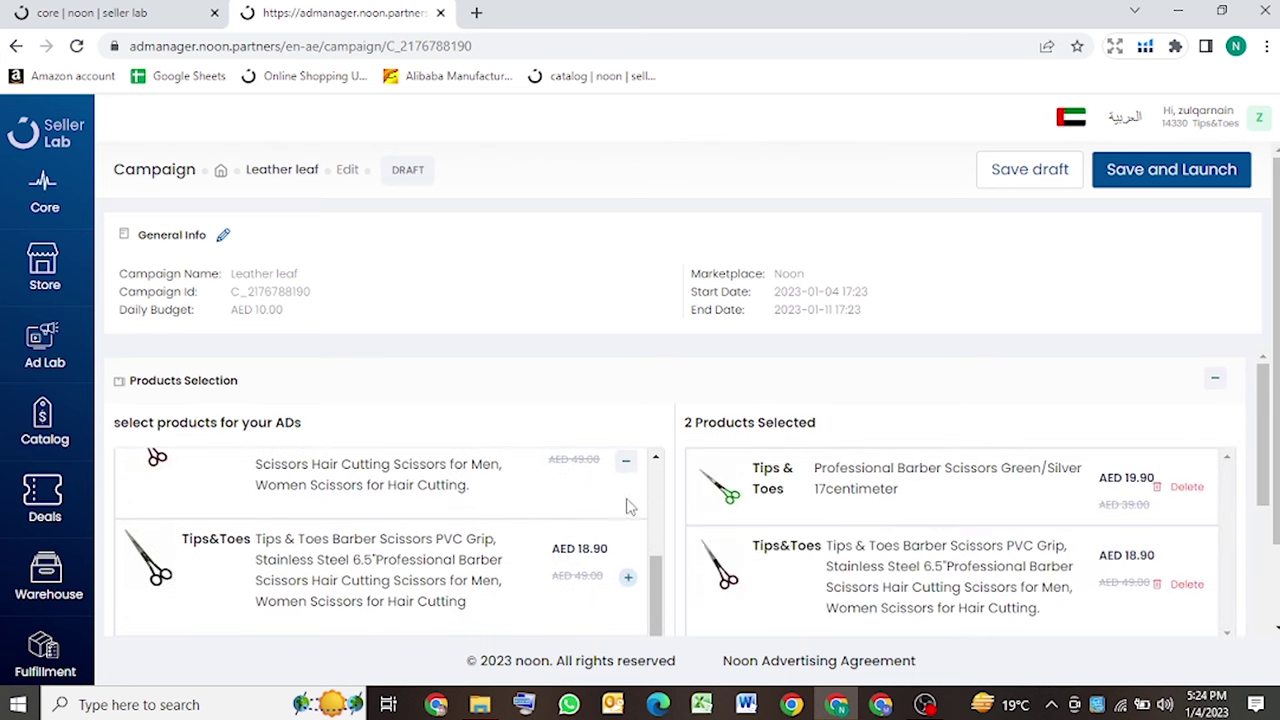
left_click(628, 580)
scroll(628, 583, "down", 1)
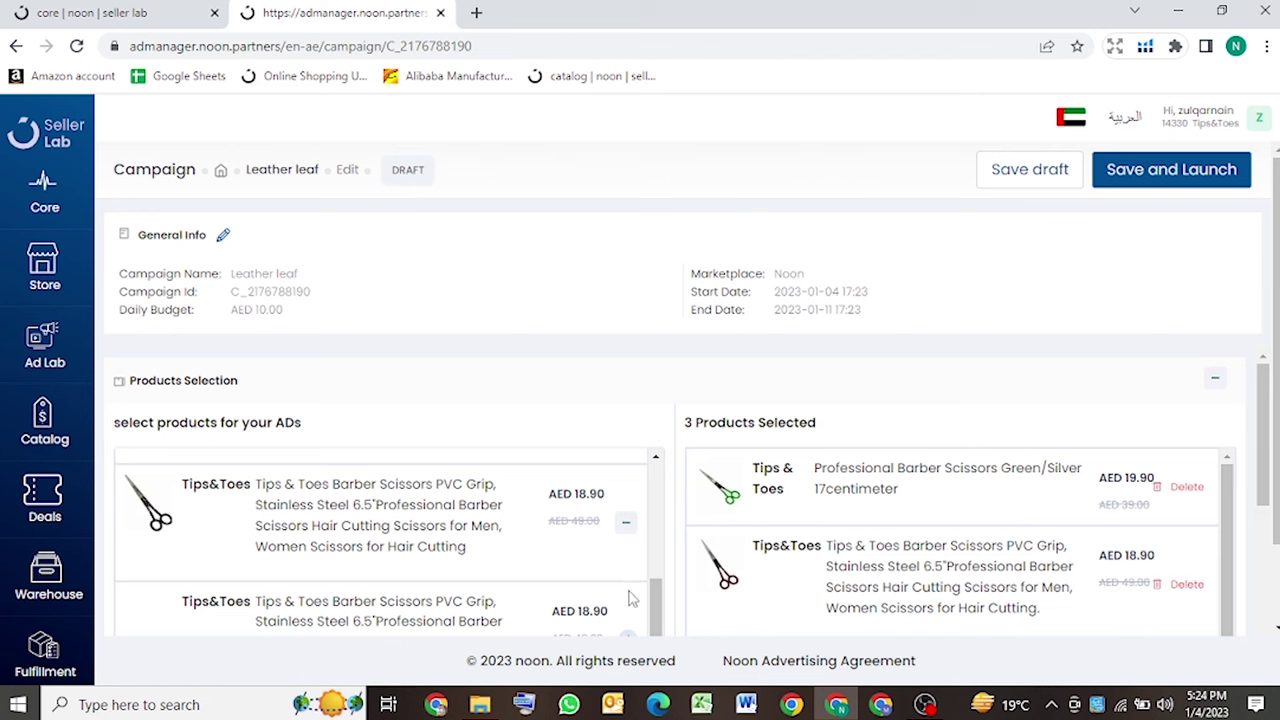
scroll(622, 608, "down", 1)
left_click(626, 574)
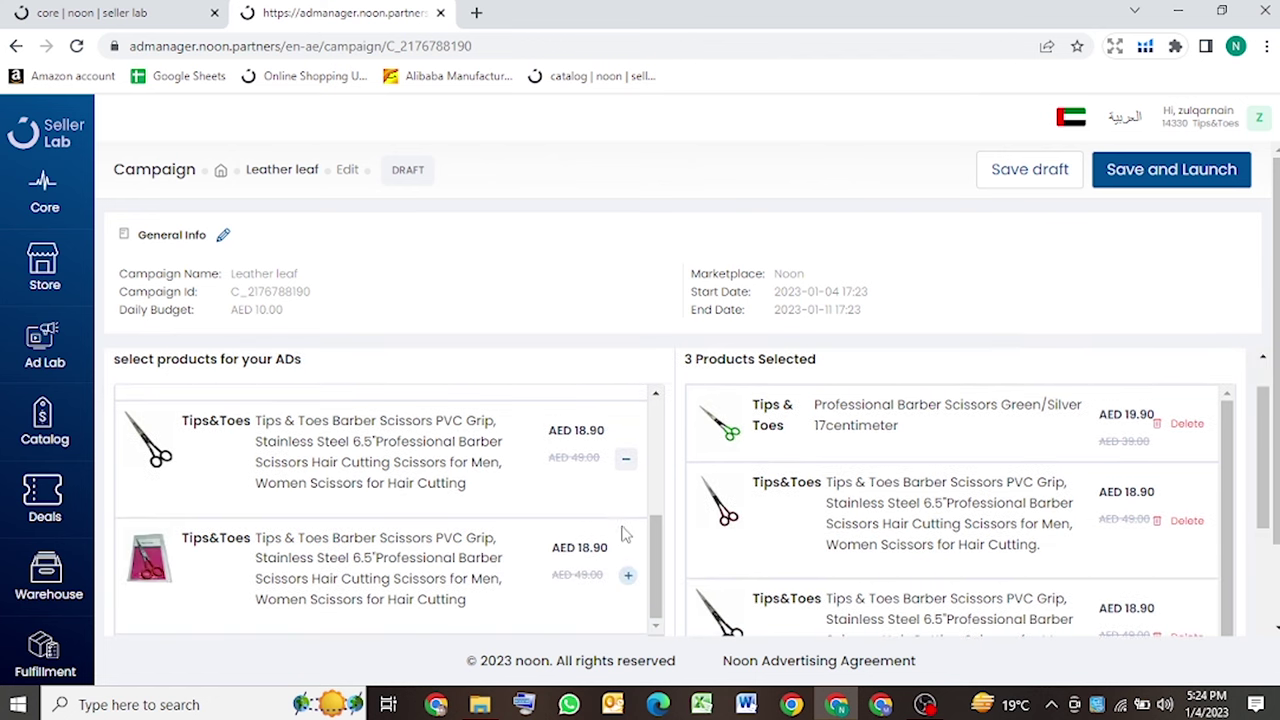
scroll(618, 537, "down", 5)
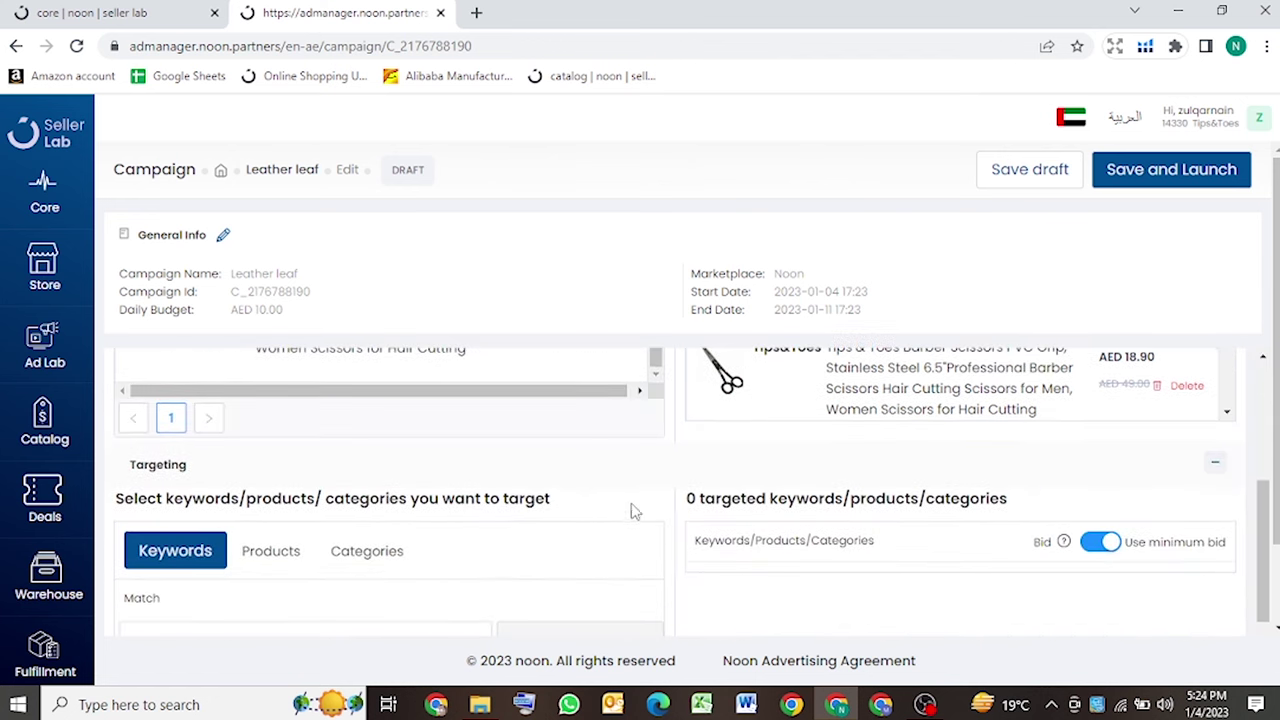
Remove the third selected product, the black Tips & Toes Barber Scissors PVC Grip listing, from the campaign
scroll(625, 500, "up", 3)
scroll(620, 490, "up", 2)
scroll(641, 540, "up", 1)
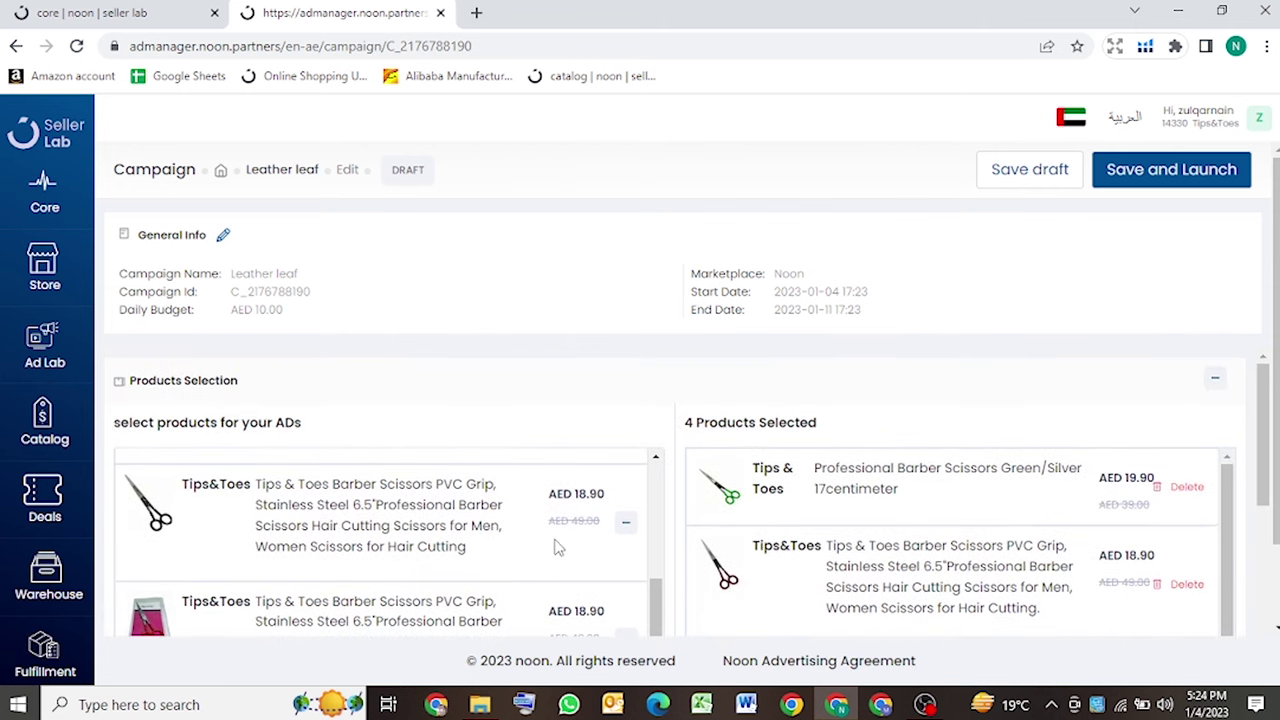
scroll(558, 545, "up", 5)
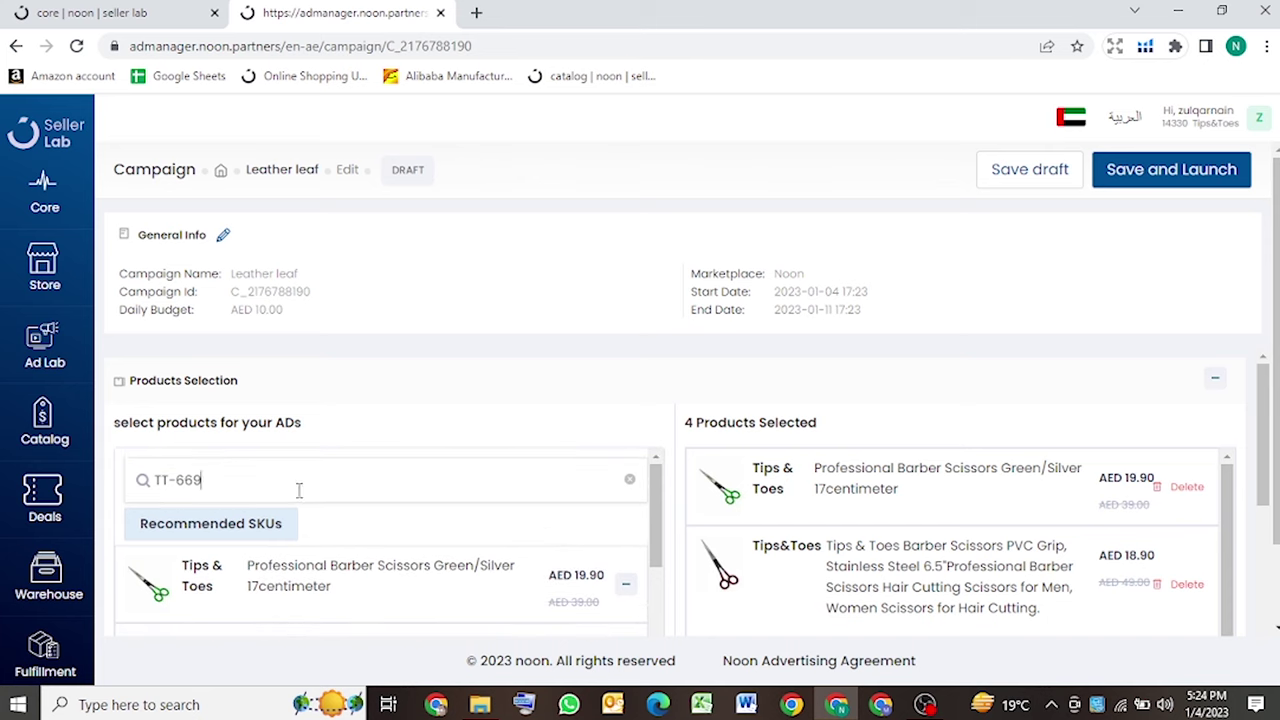
left_click_drag(229, 487, 148, 483)
scroll(306, 561, "down", 6)
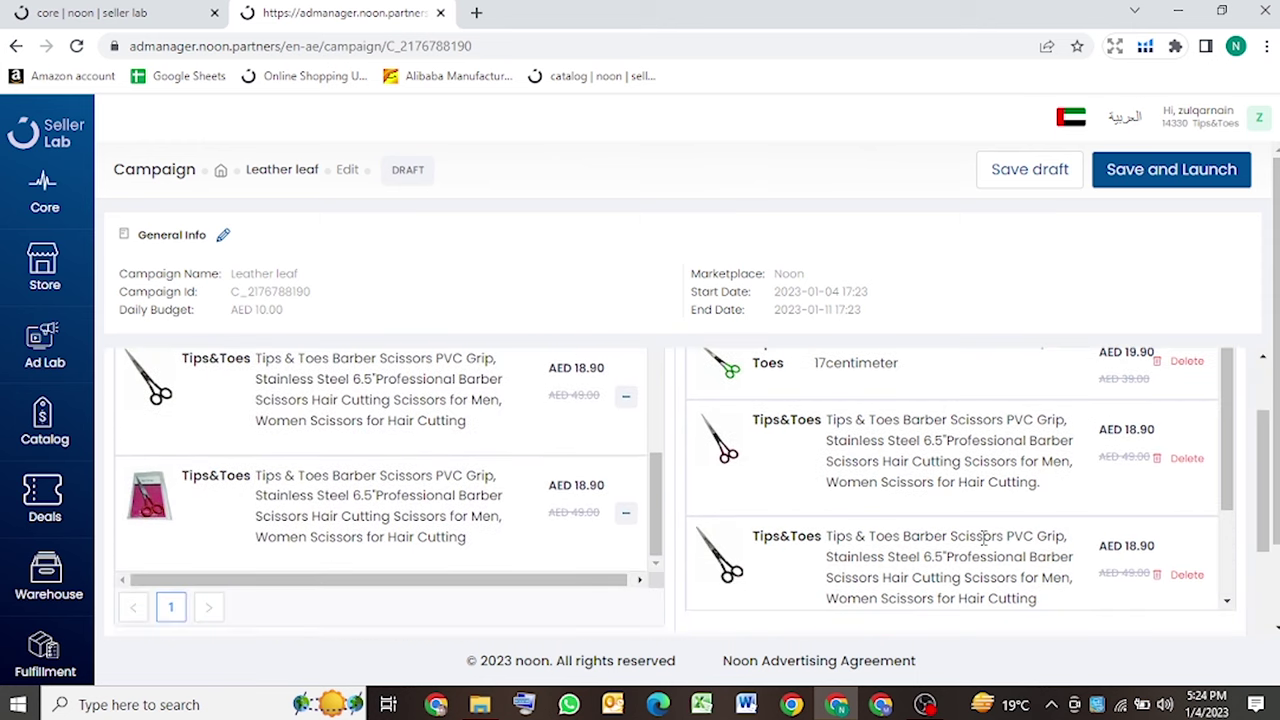
scroll(985, 537, "up", 1)
scroll(985, 537, "down", 3)
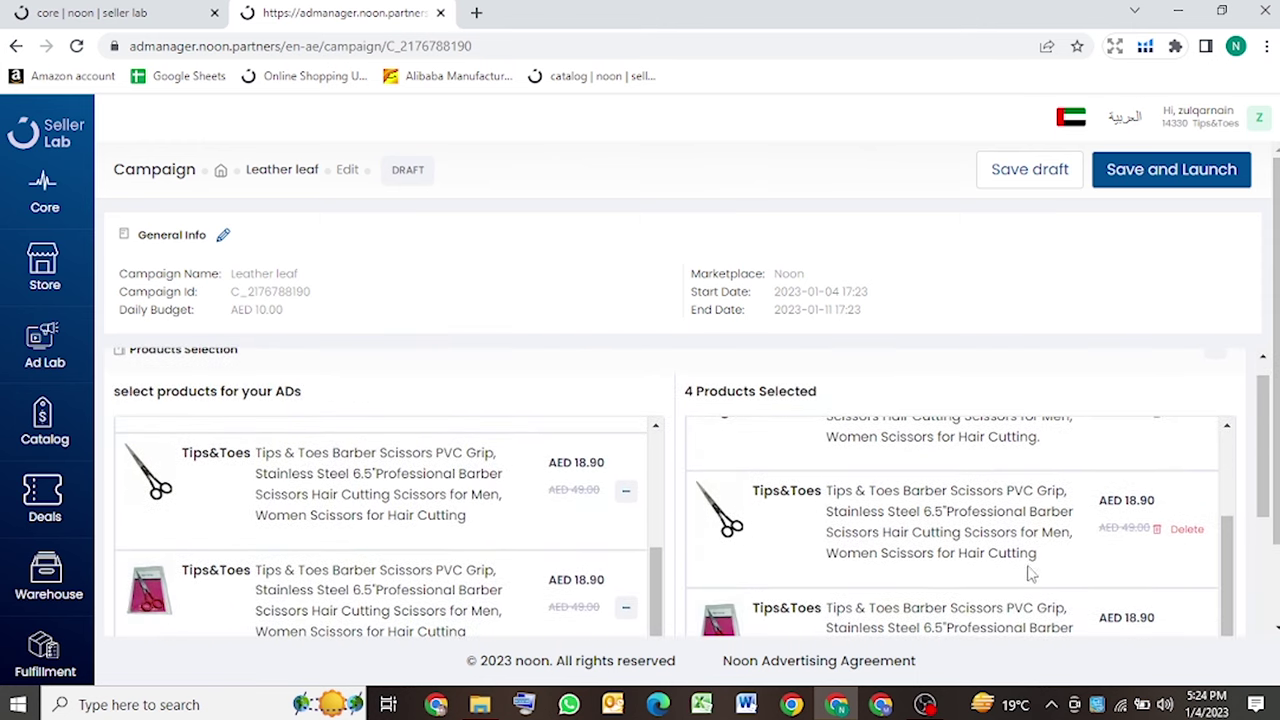
left_click(1183, 531)
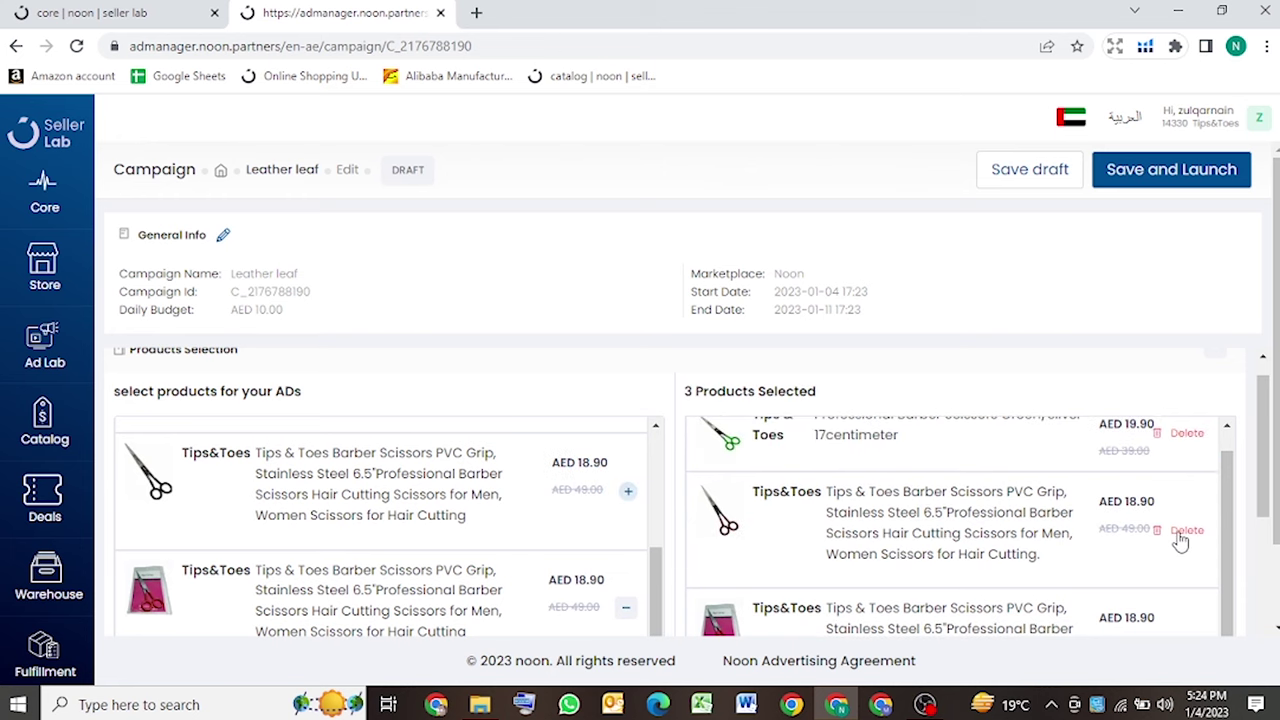
Examine the keyword targeting section with its suggested keywords and the list of selected products
scroll(580, 600, "down", 5)
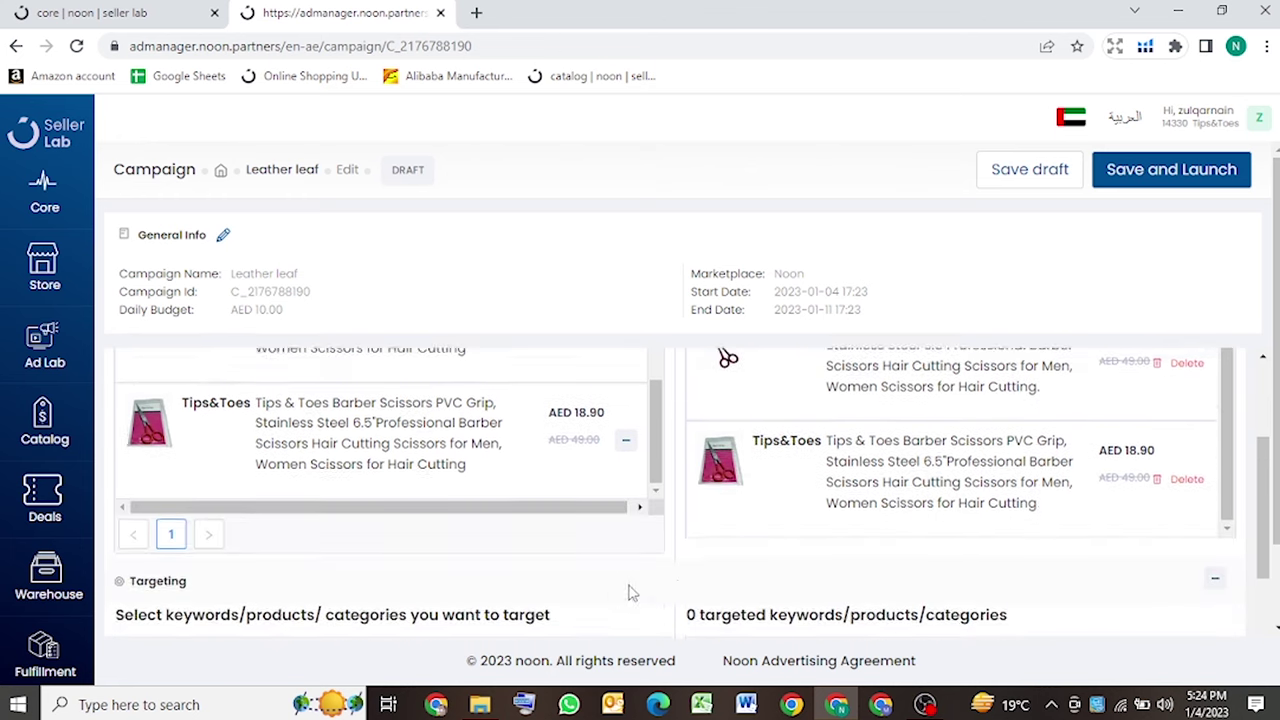
scroll(287, 522, "down", 1)
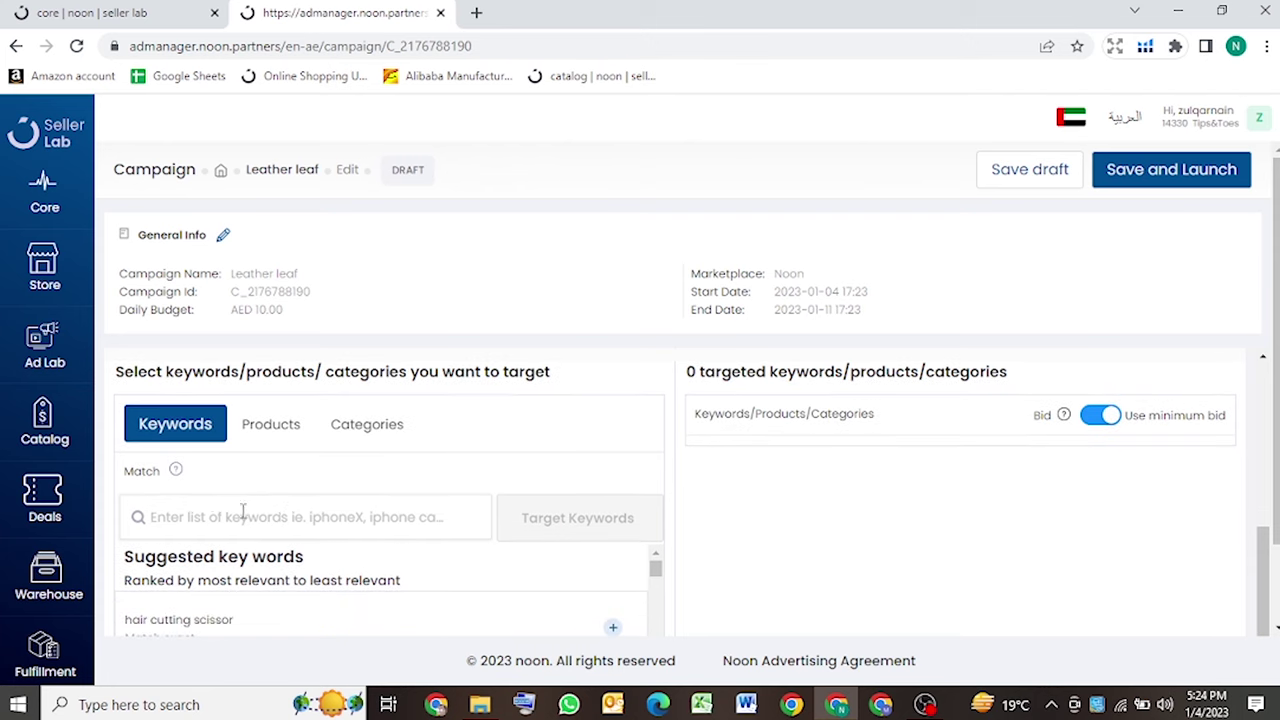
scroll(271, 491, "down", 2)
scroll(278, 488, "up", 1)
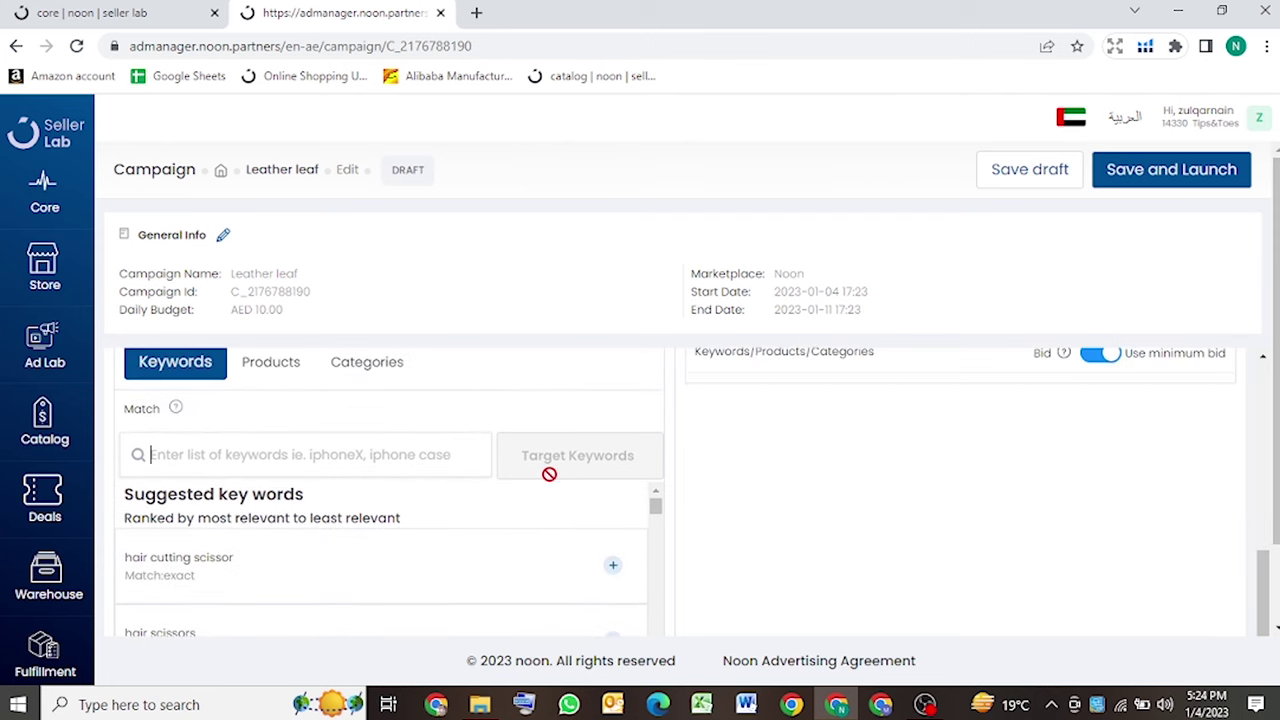
scroll(215, 580, "down", 1)
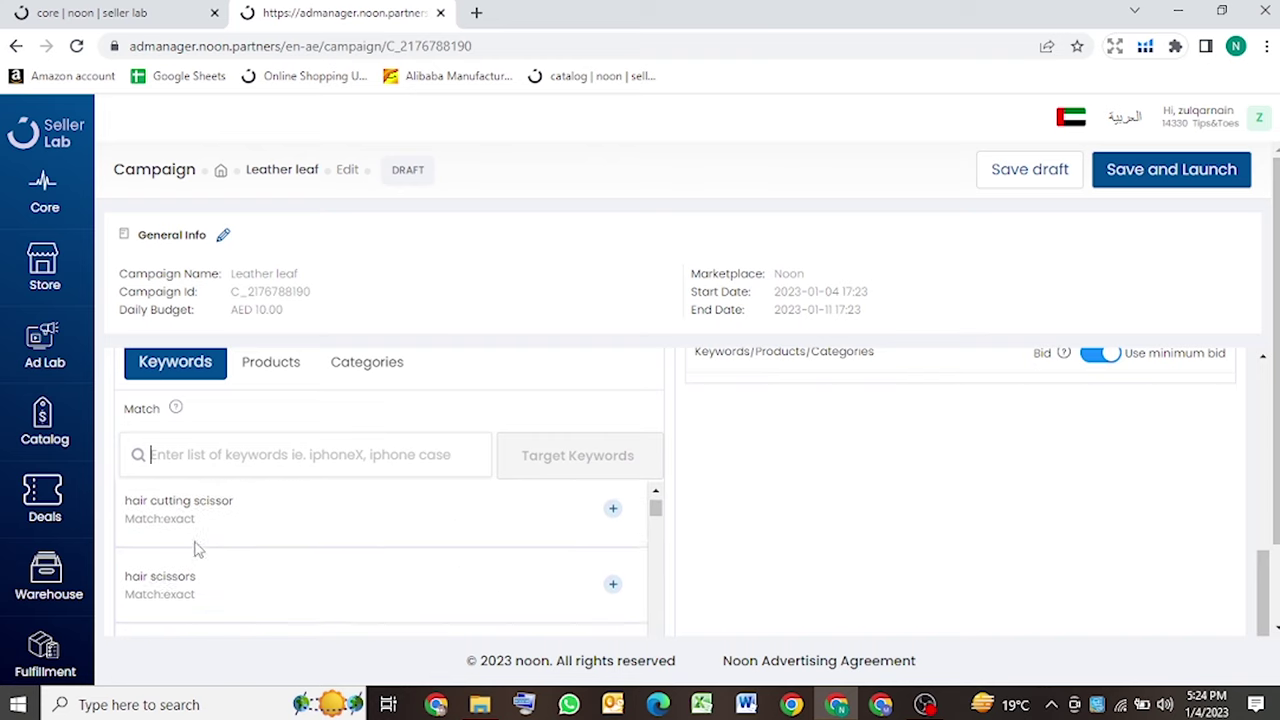
scroll(571, 541, "up", 1)
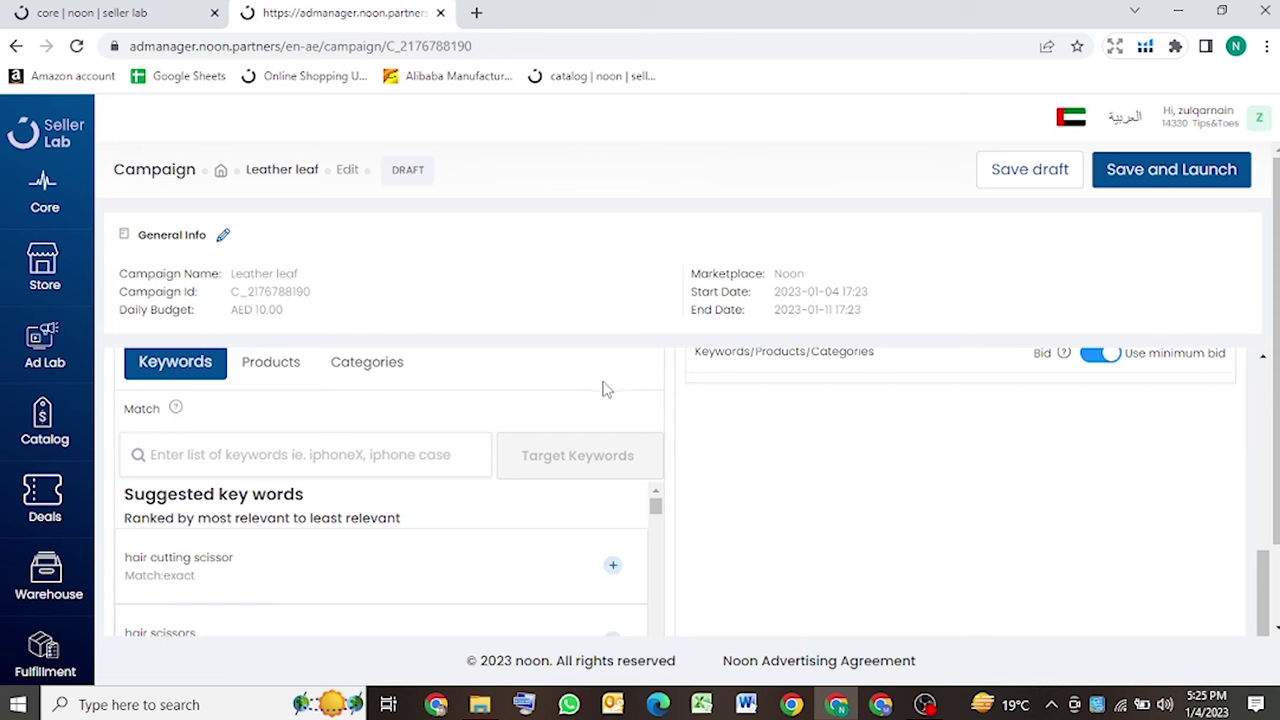
scroll(791, 437, "up", 2)
scroll(797, 436, "down", 1)
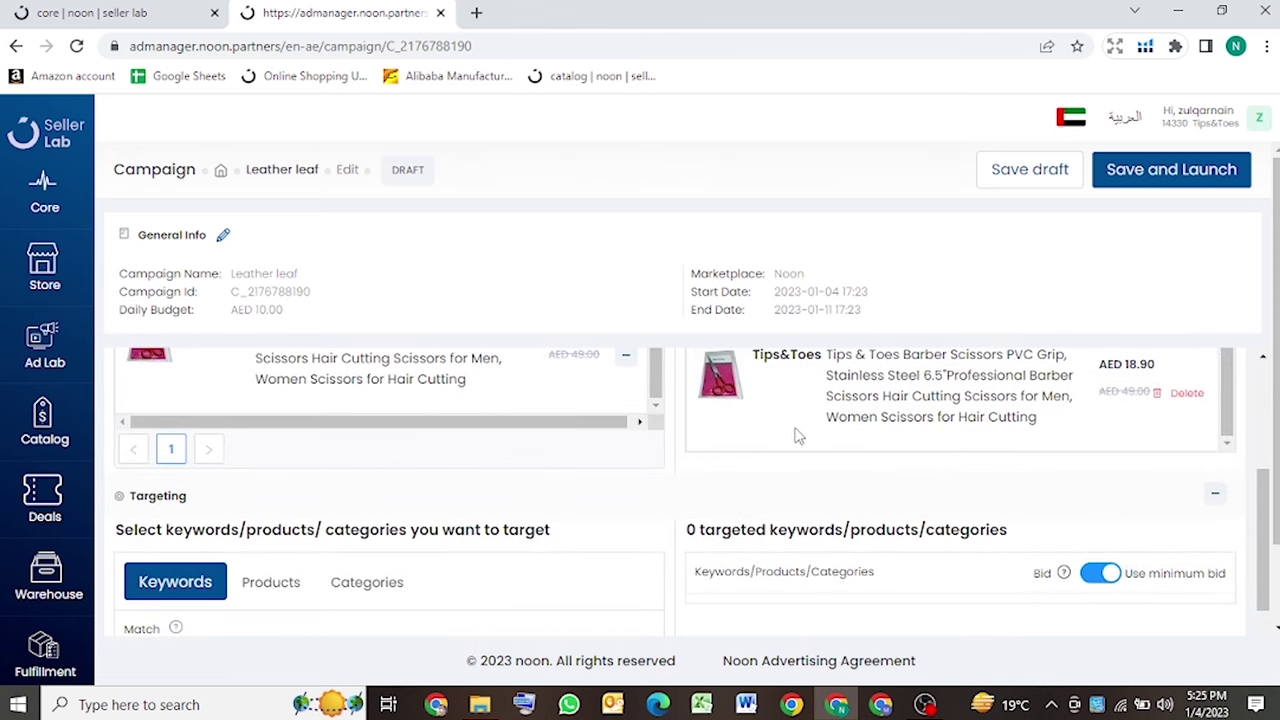
scroll(797, 434, "up", 1)
scroll(625, 505, "up", 2)
scroll(630, 485, "up", 2)
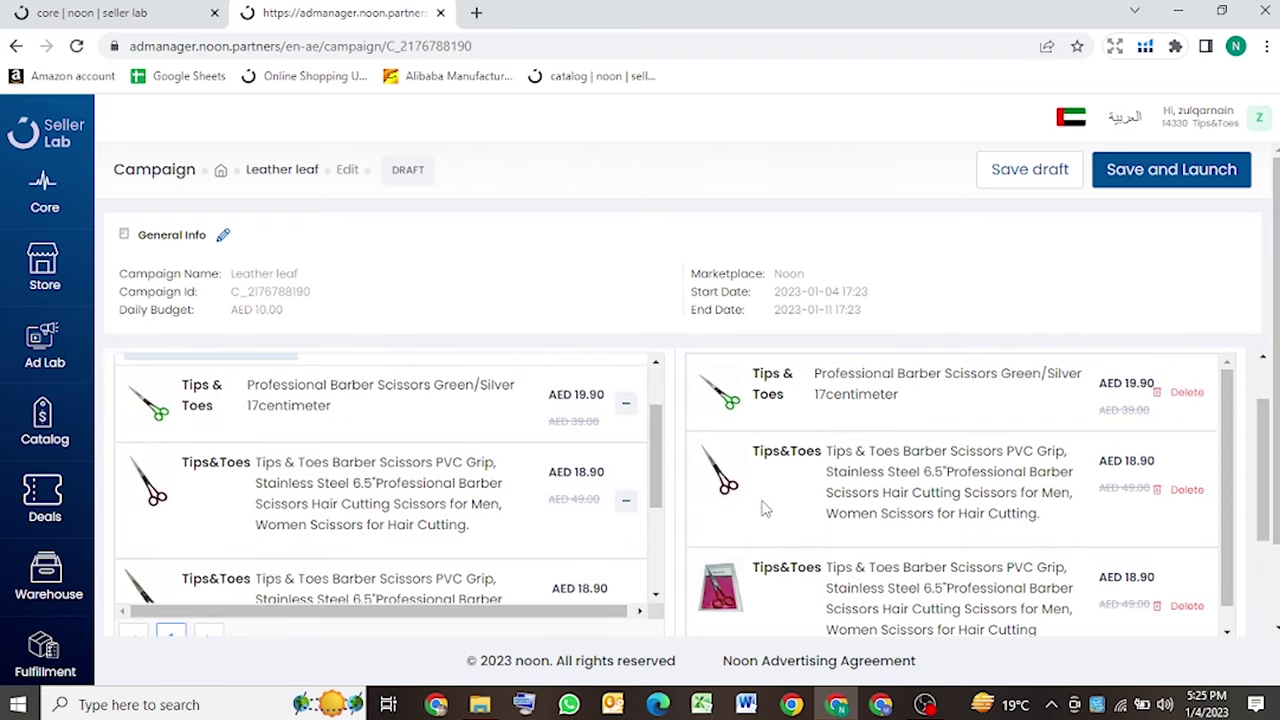
Add the suggested keywords "hair cutting scissor" and "hair scissors" to the campaign's targeting
scroll(651, 549, "down", 4)
scroll(661, 621, "down", 2)
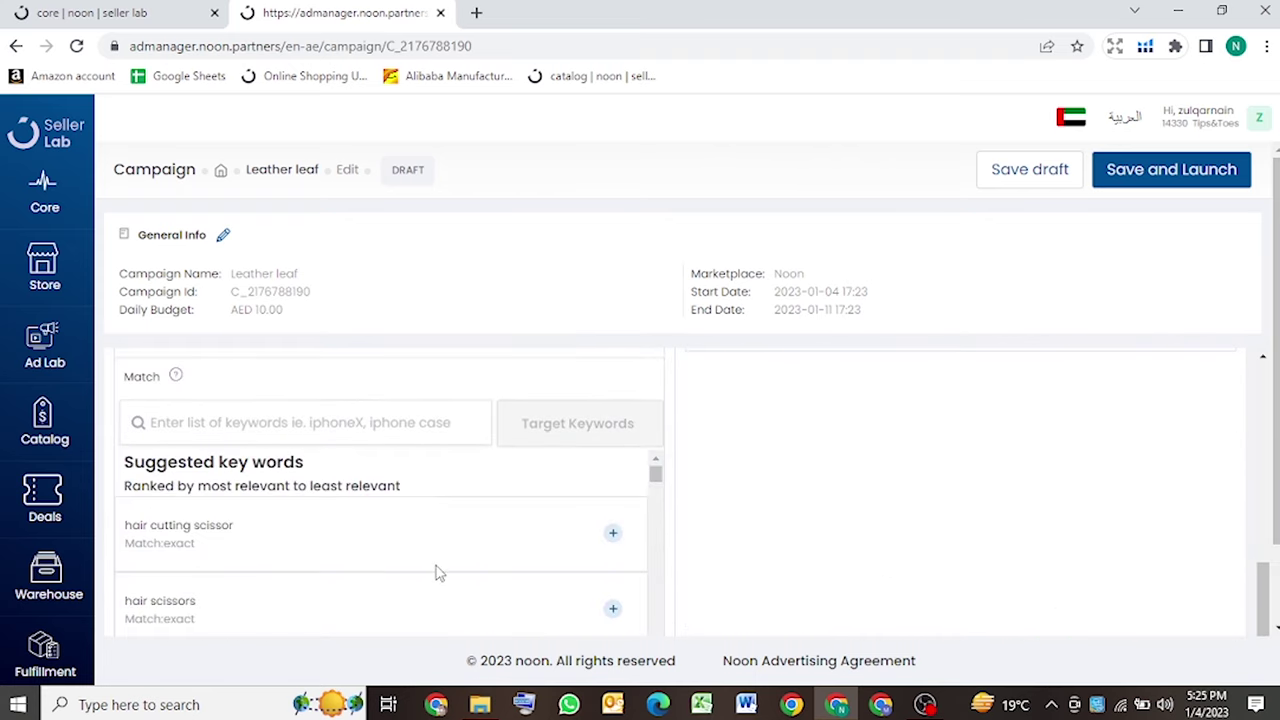
scroll(437, 571, "down", 1)
scroll(618, 517, "up", 1)
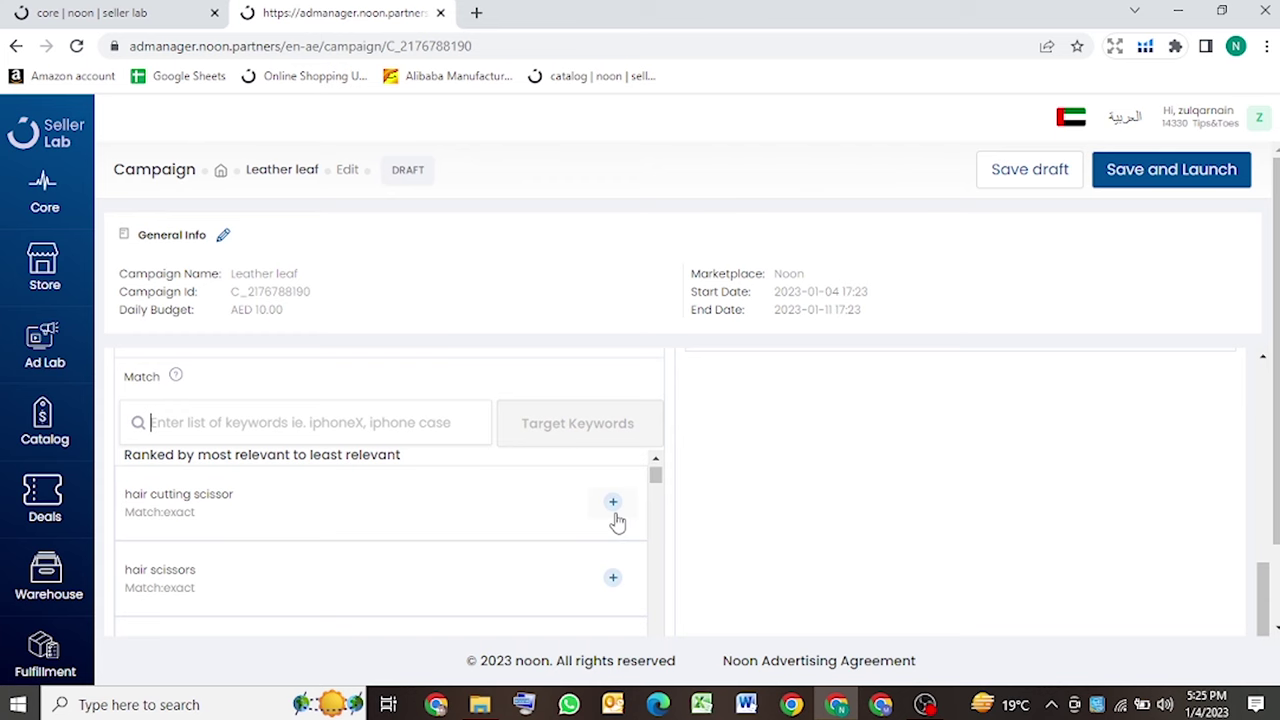
left_click(613, 505)
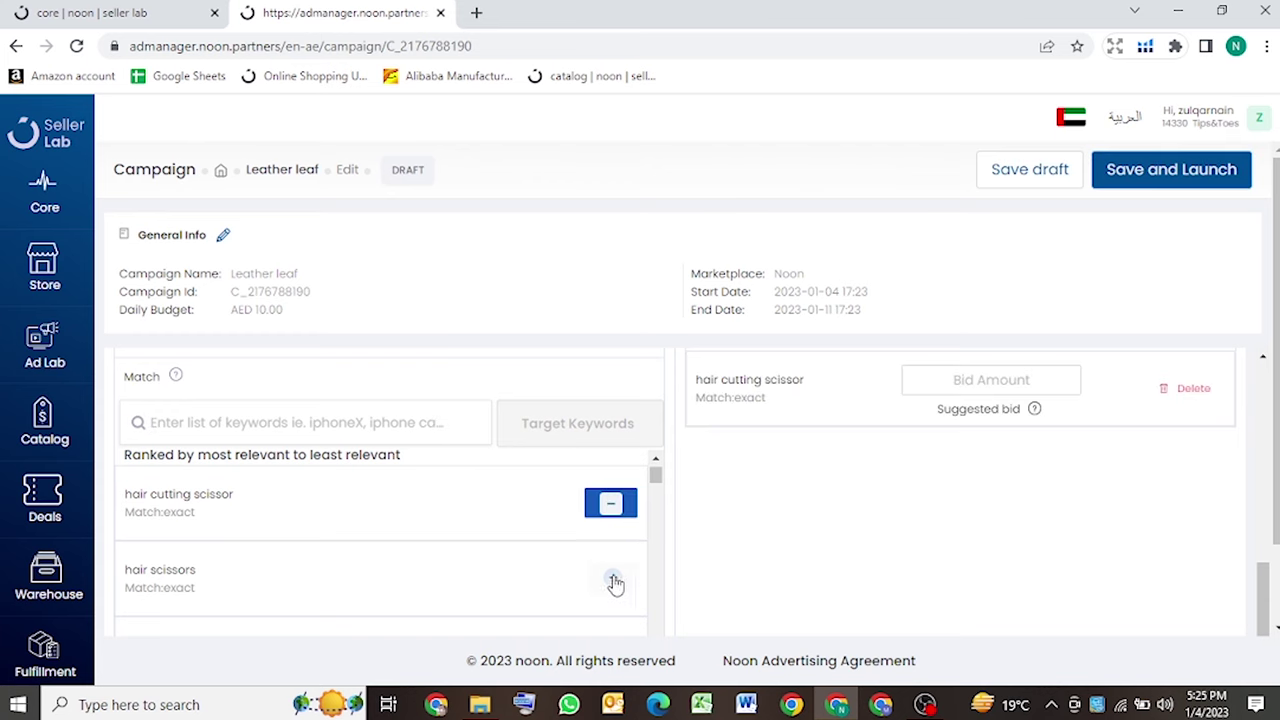
left_click(612, 578)
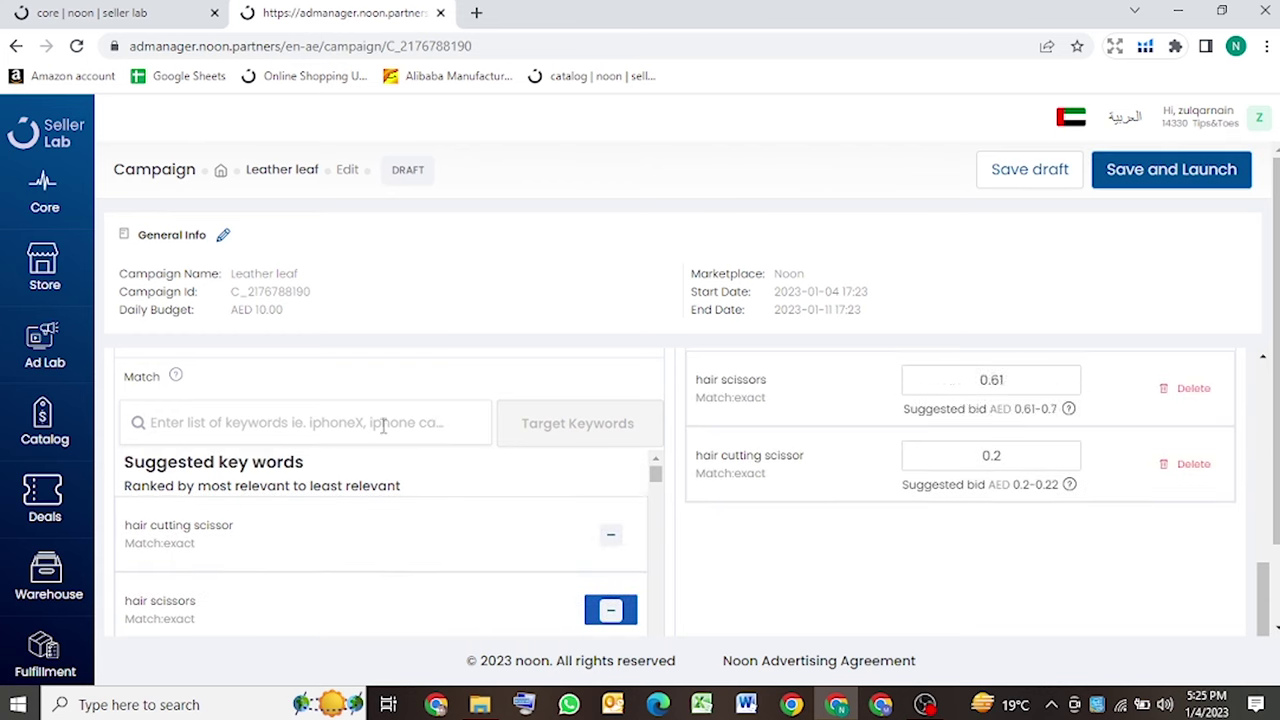
Enter the custom keyword "barber scissor" and add it to the targeted keywords
left_click(440, 422)
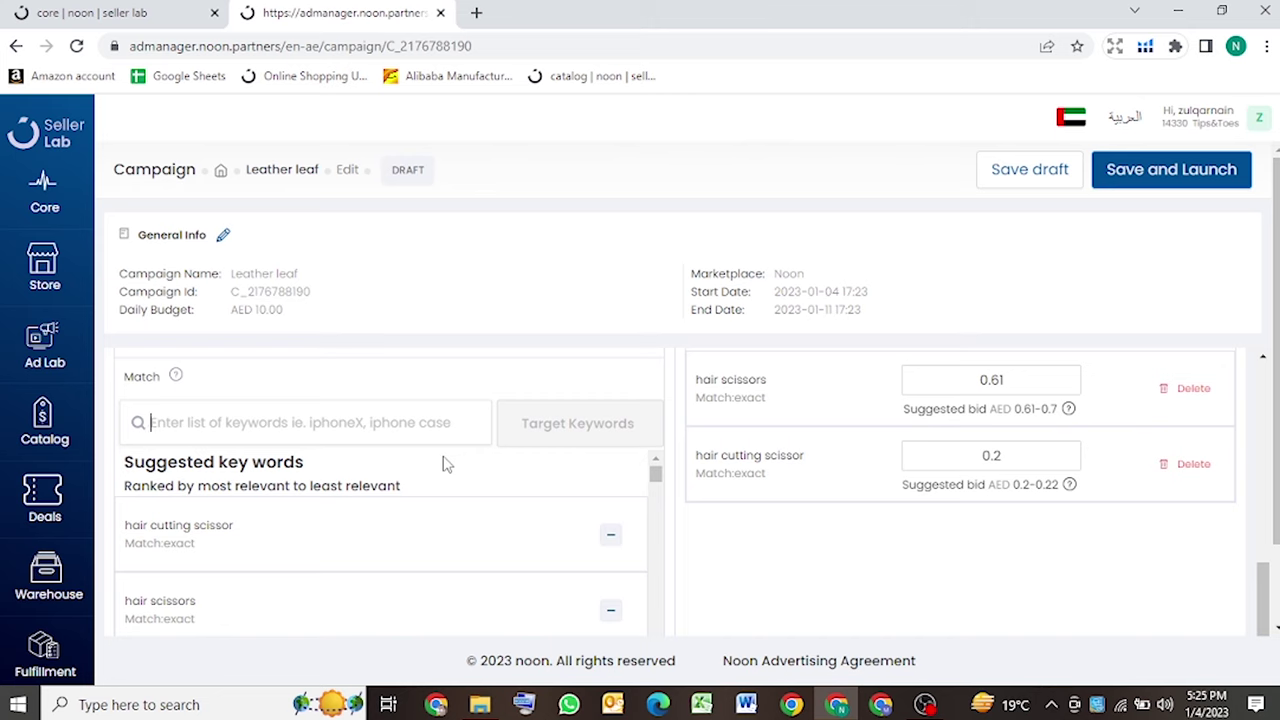
type("barber scissor")
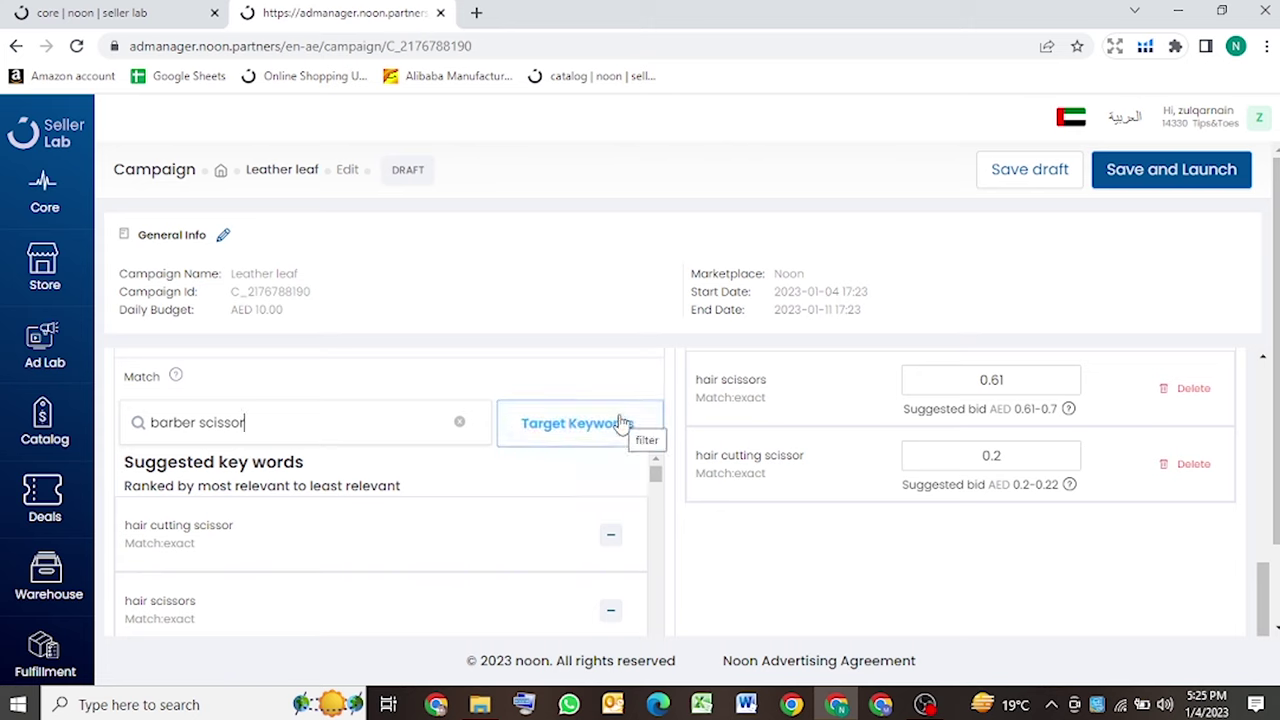
left_click(547, 440)
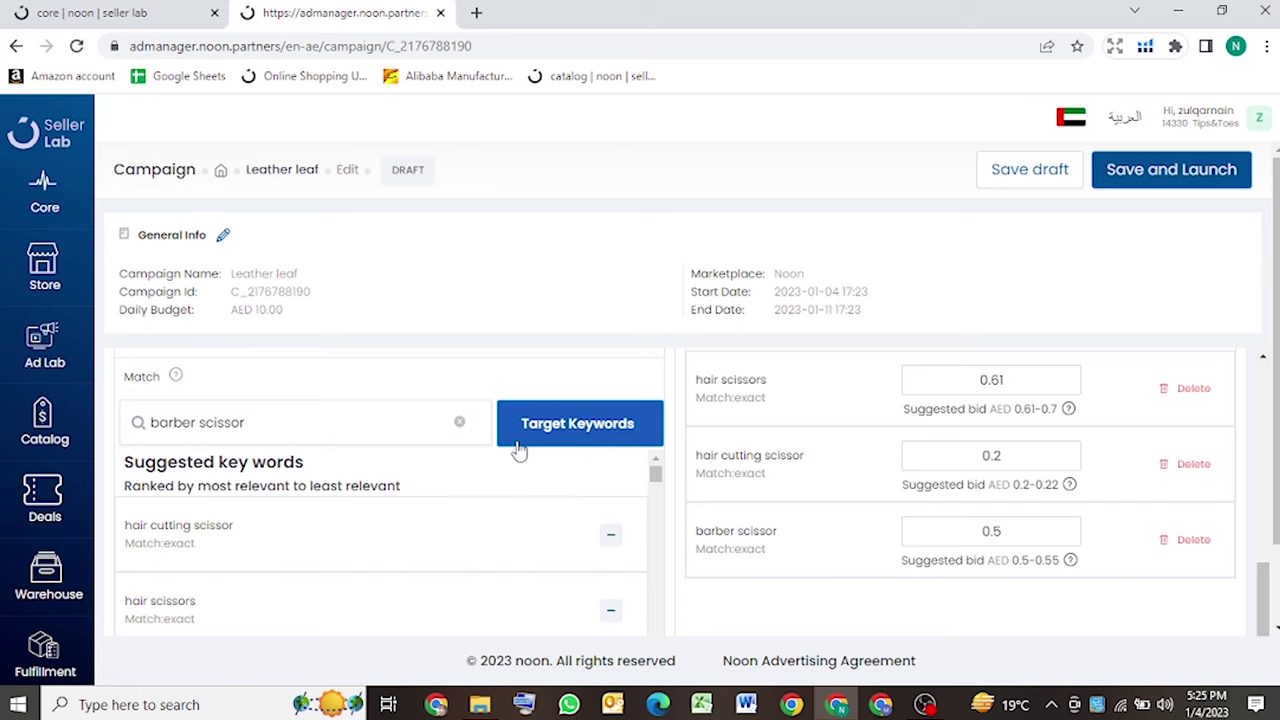
left_click(549, 430)
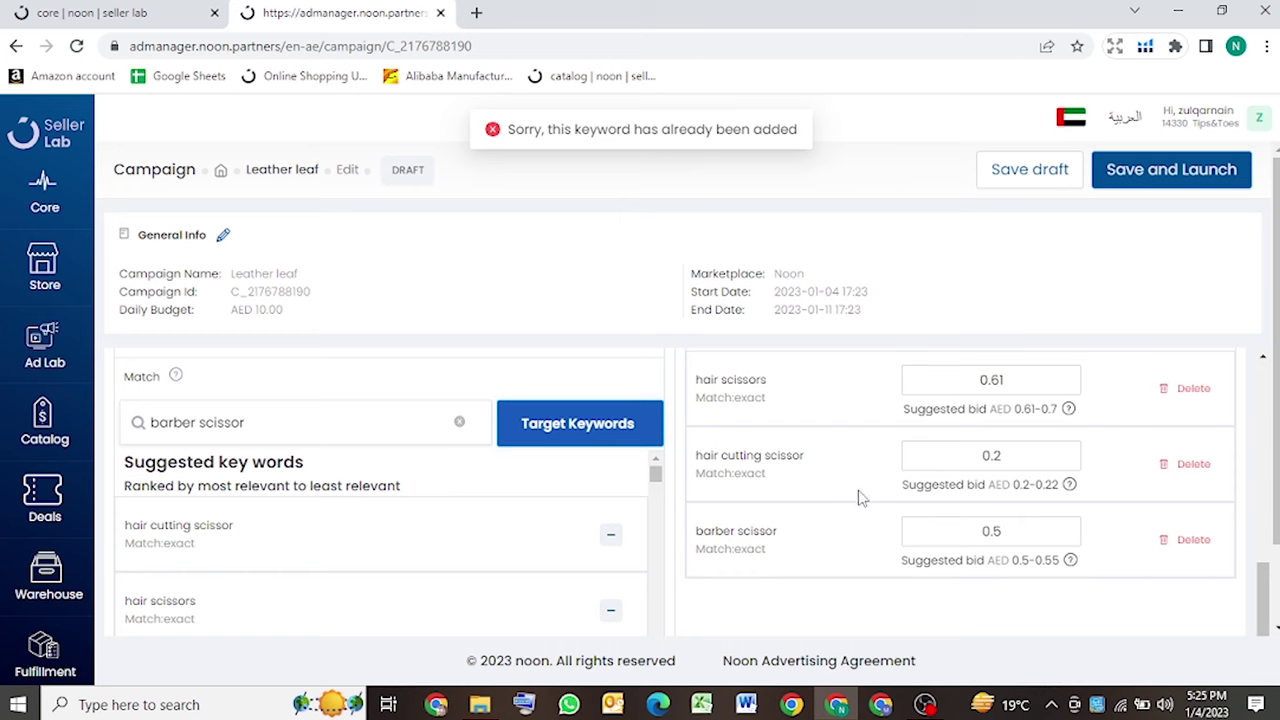
Clear the keyword entry and add the suggested keyword "scissors for cutting hair" to the targeting
left_click_drag(247, 424, 145, 425)
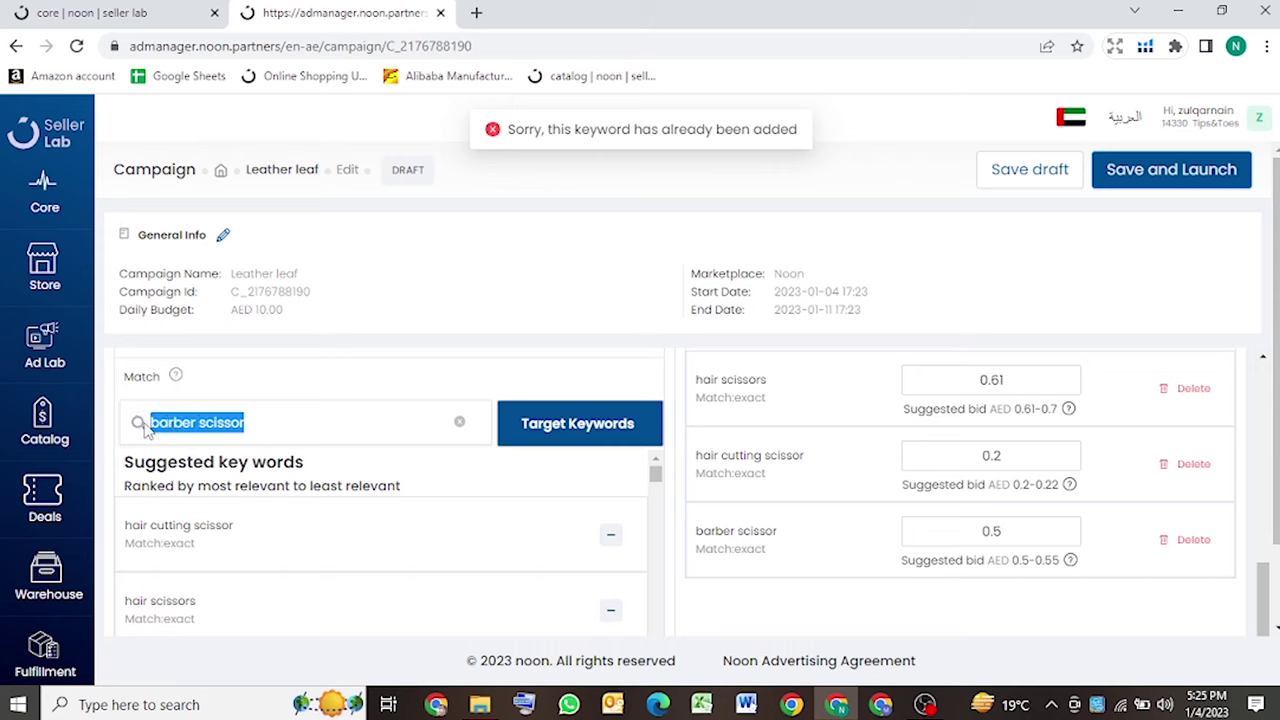
key("BackSpace")
scroll(294, 557, "down", 3)
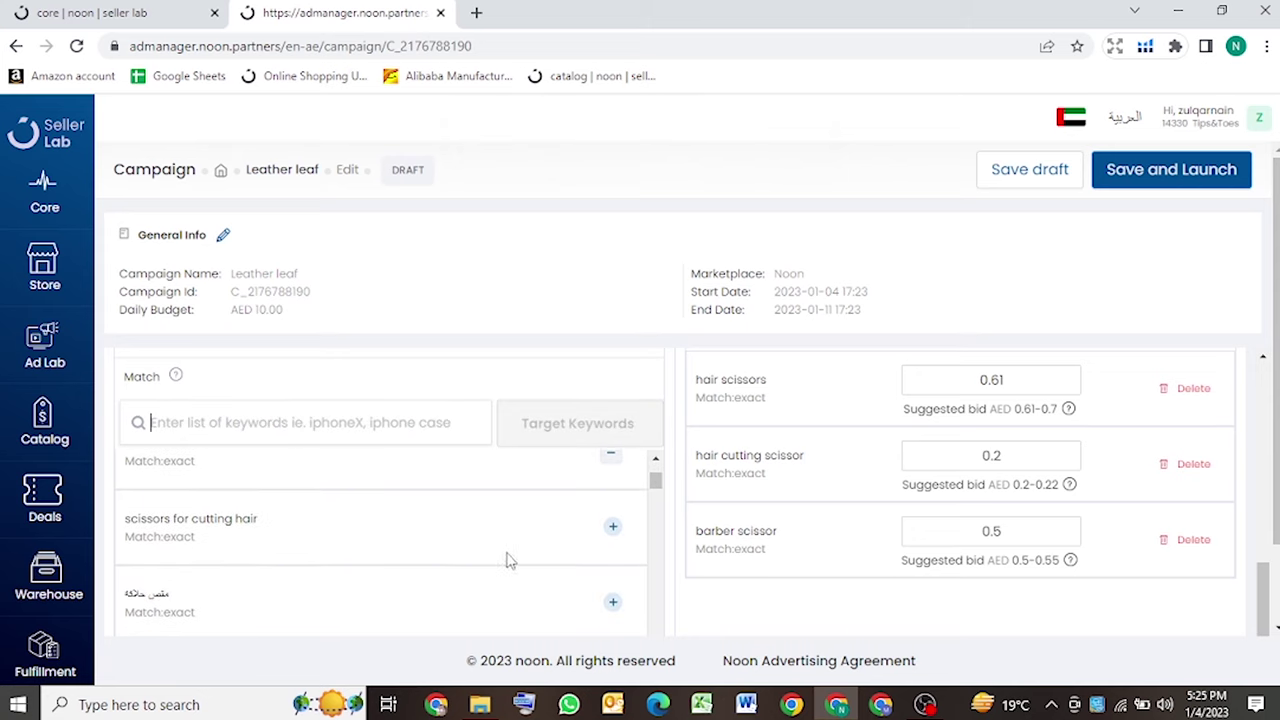
left_click(613, 528)
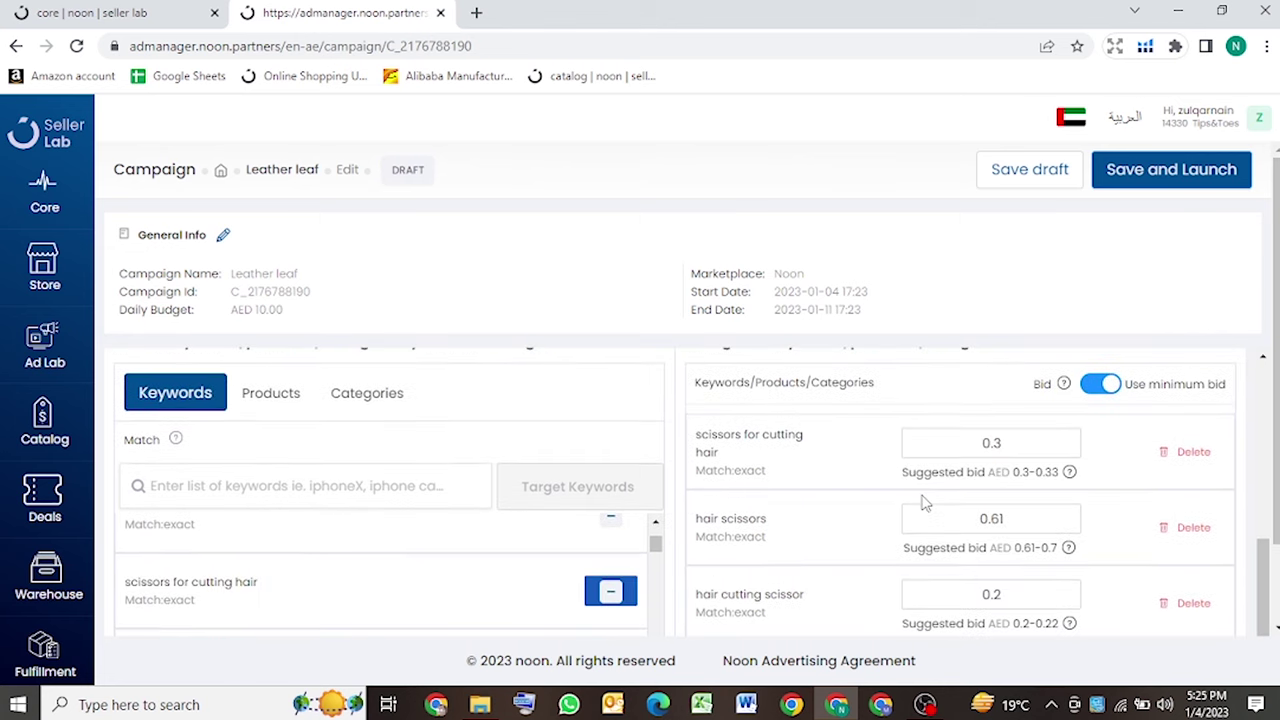
Turn off the minimum bid option and set the bid for "scissors for cutting hair" to 0.4
mouse_move(1068, 547)
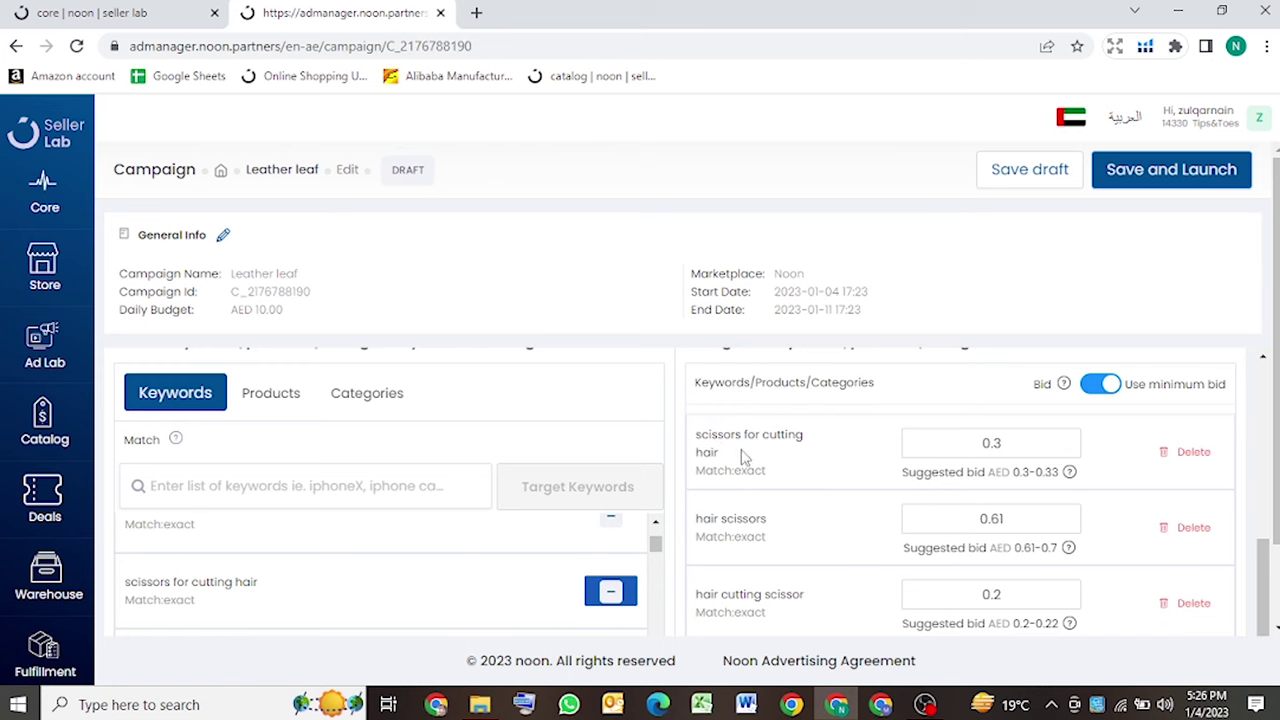
left_click(985, 438)
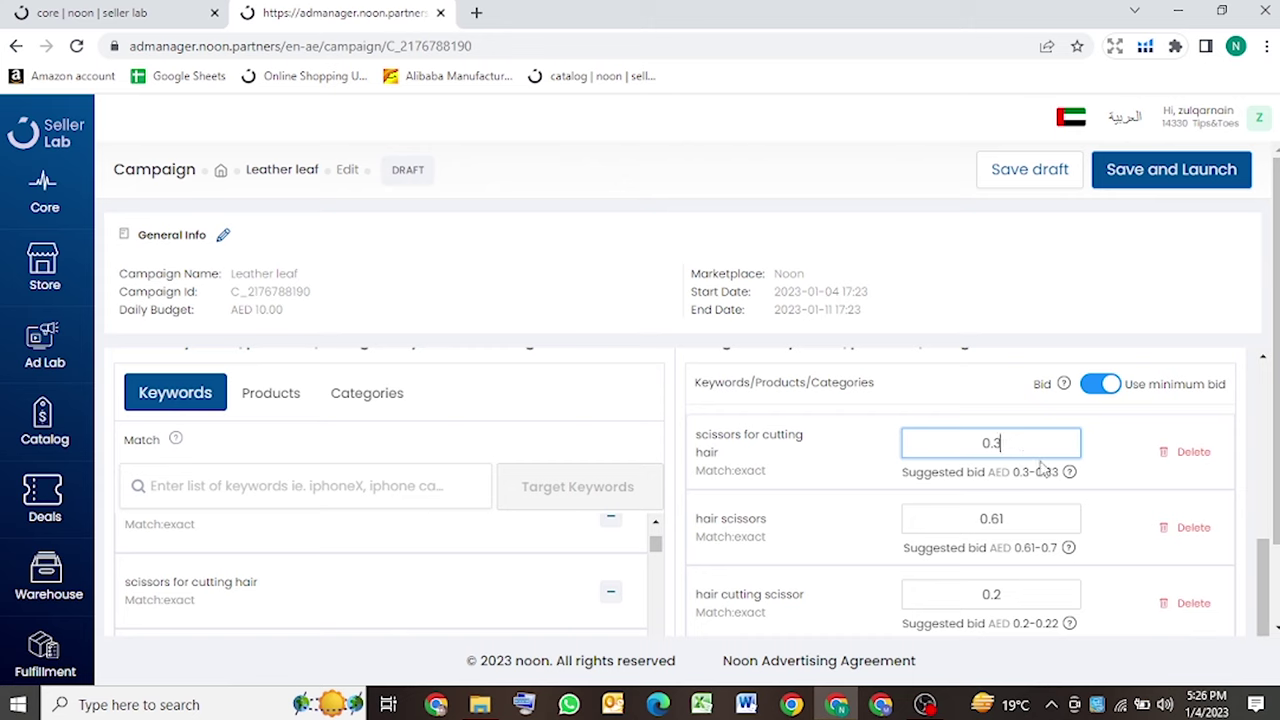
left_click(1053, 498)
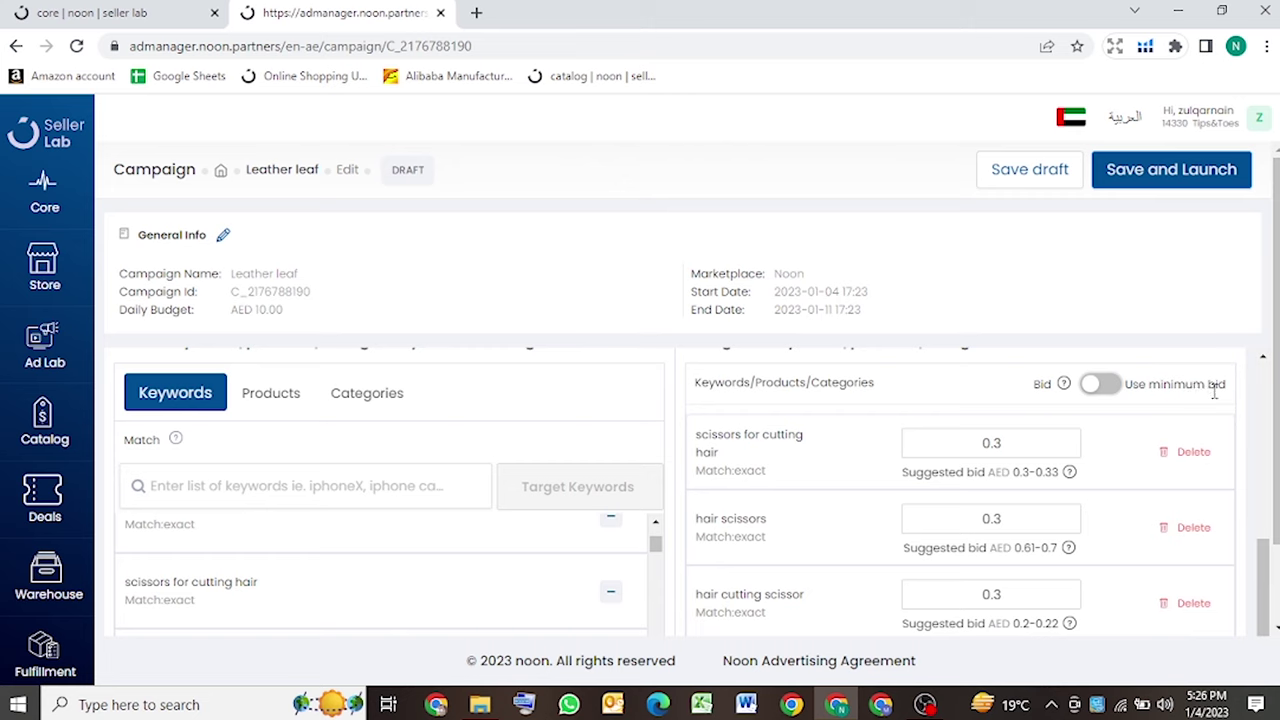
left_click(1014, 440)
mouse_move(1045, 478)
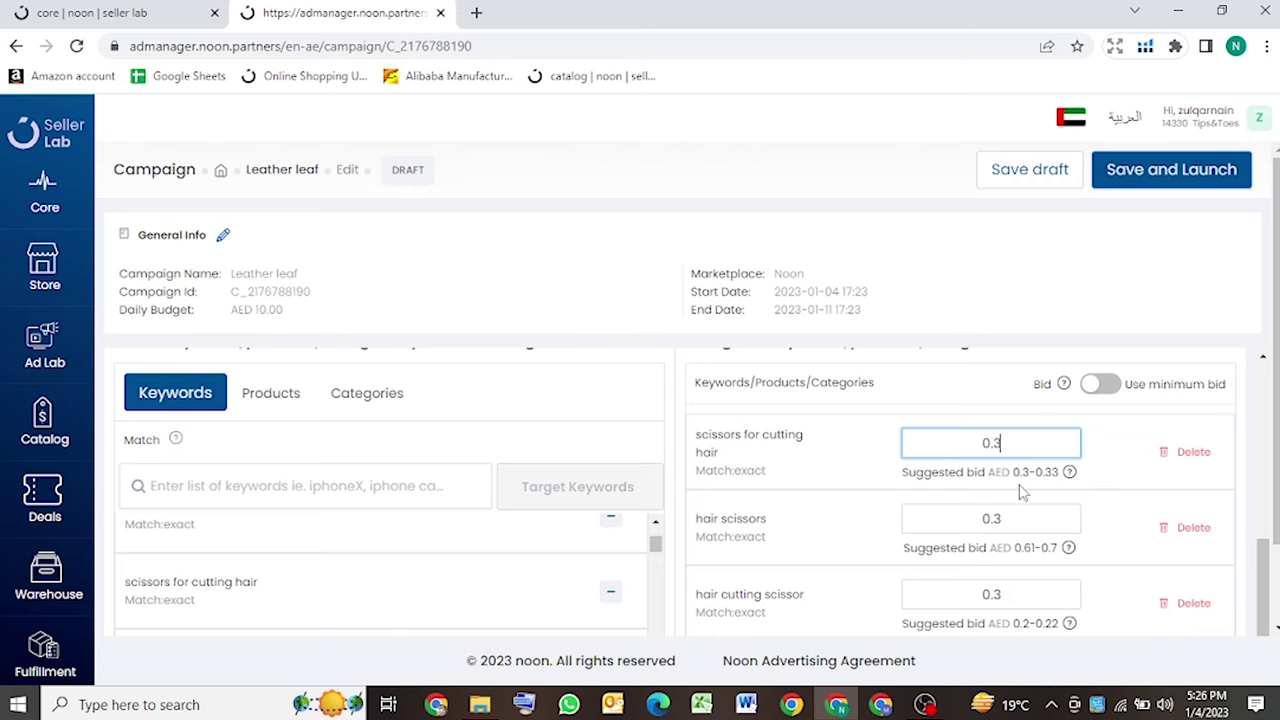
left_click(1030, 492)
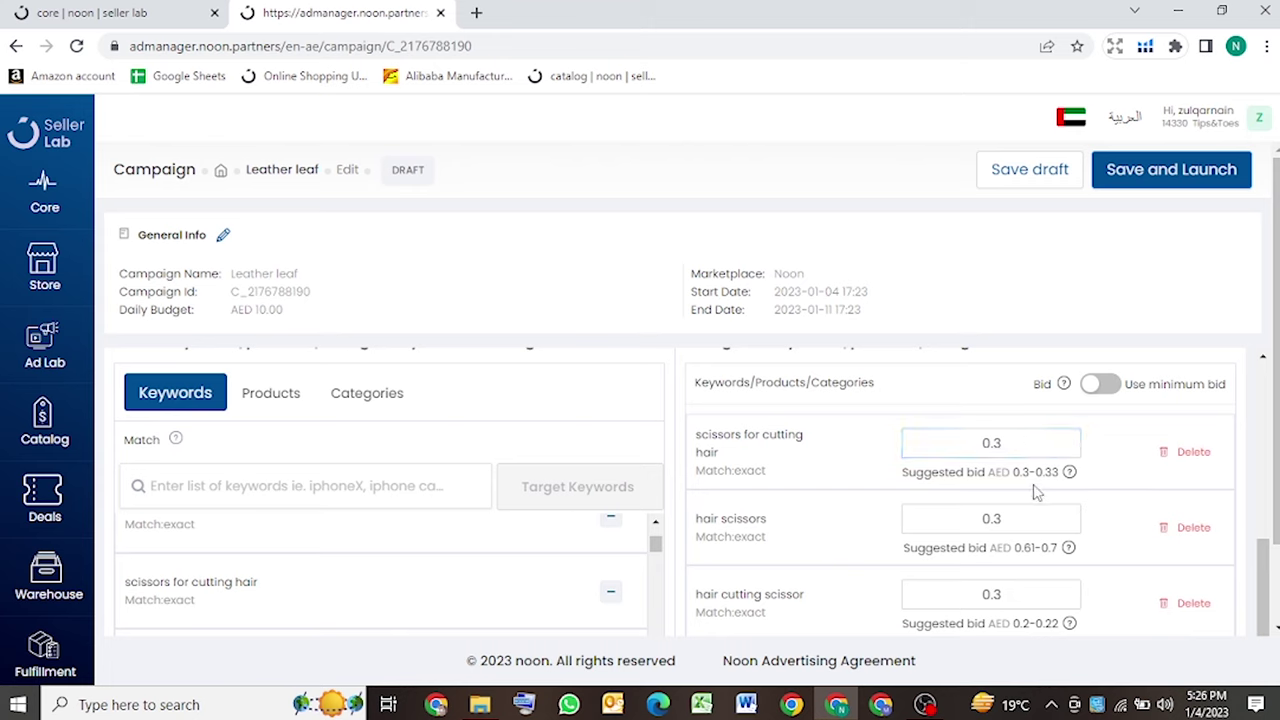
mouse_move(1056, 480)
left_click(1049, 447)
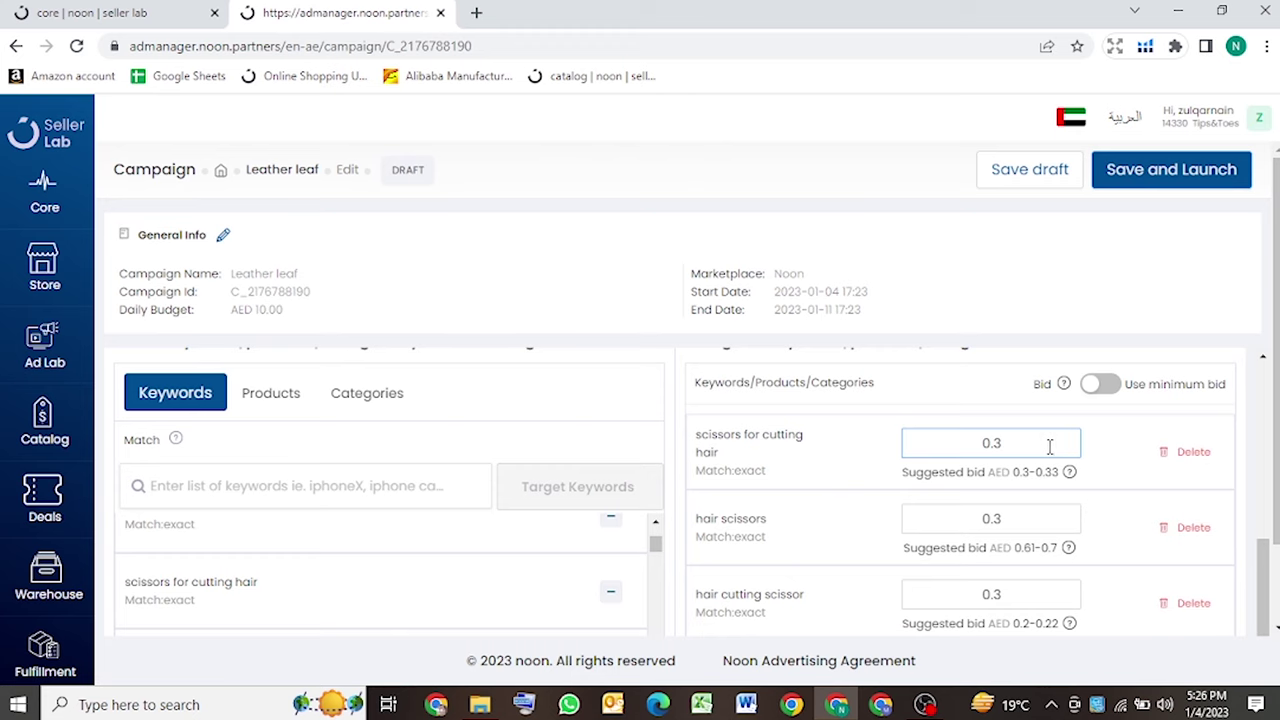
mouse_move(1068, 474)
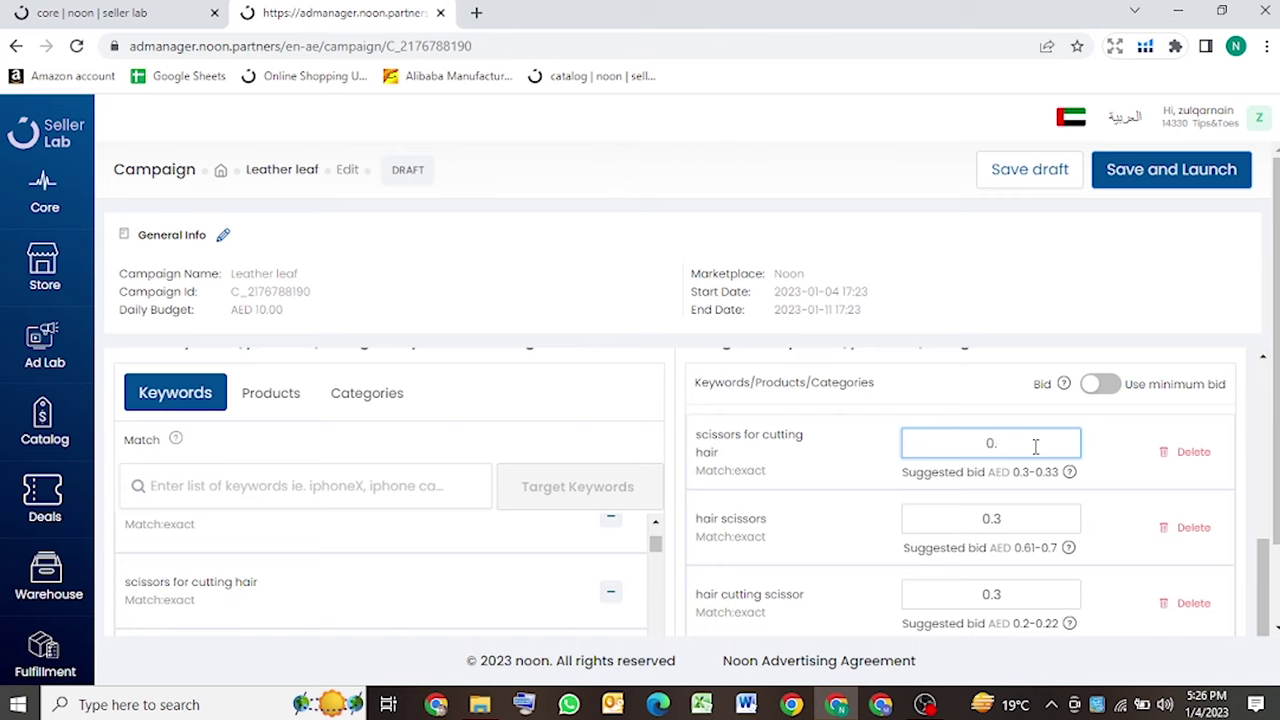
type("4")
Set the bid for the targeted keyword "hair scissors" to 0.8
left_click(1020, 520)
key("BackSpace")
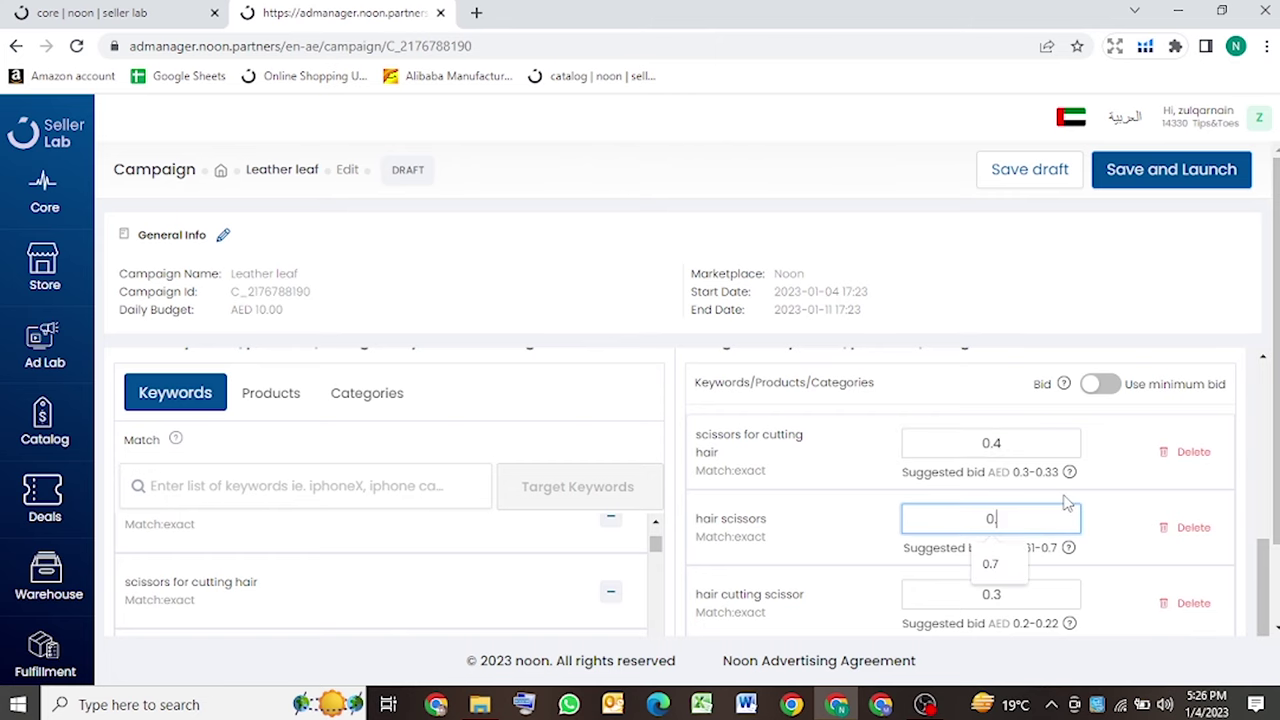
type("8")
scroll(1080, 566, "down", 1)
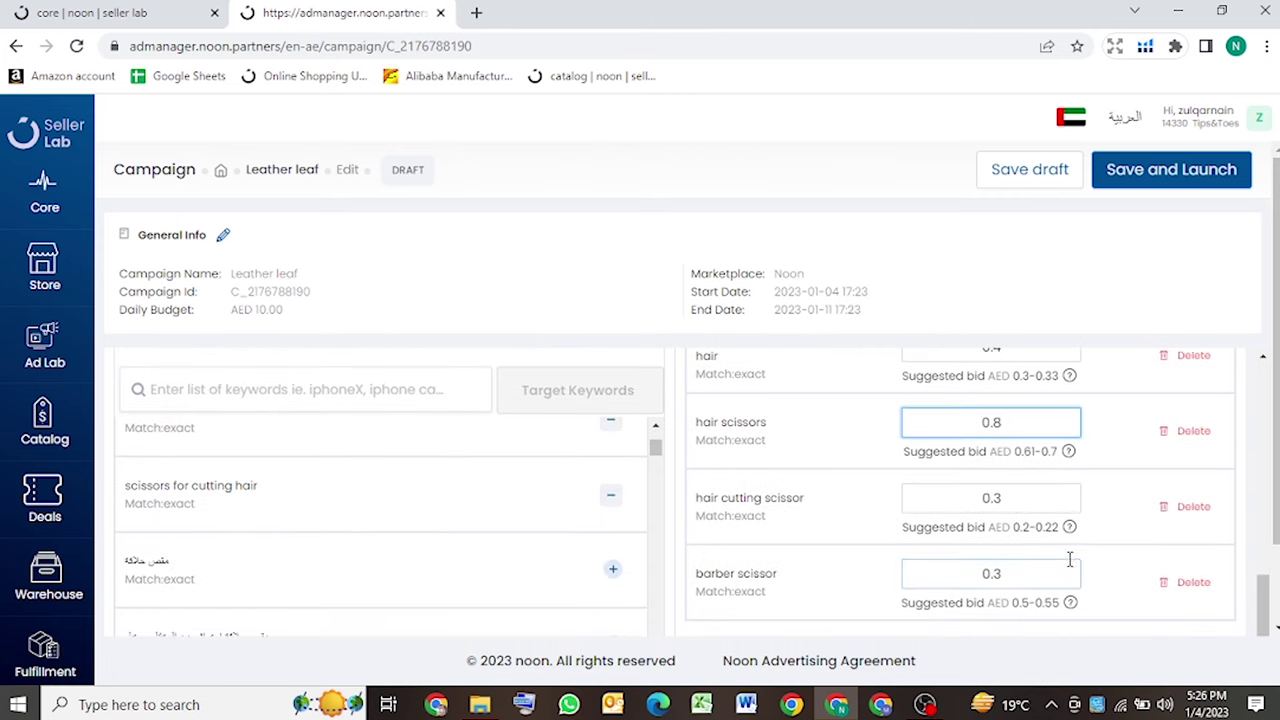
Check the suggested bids of the last two targeted keywords and set the bid for "barber scissor" to 0.6
mouse_move(1036, 535)
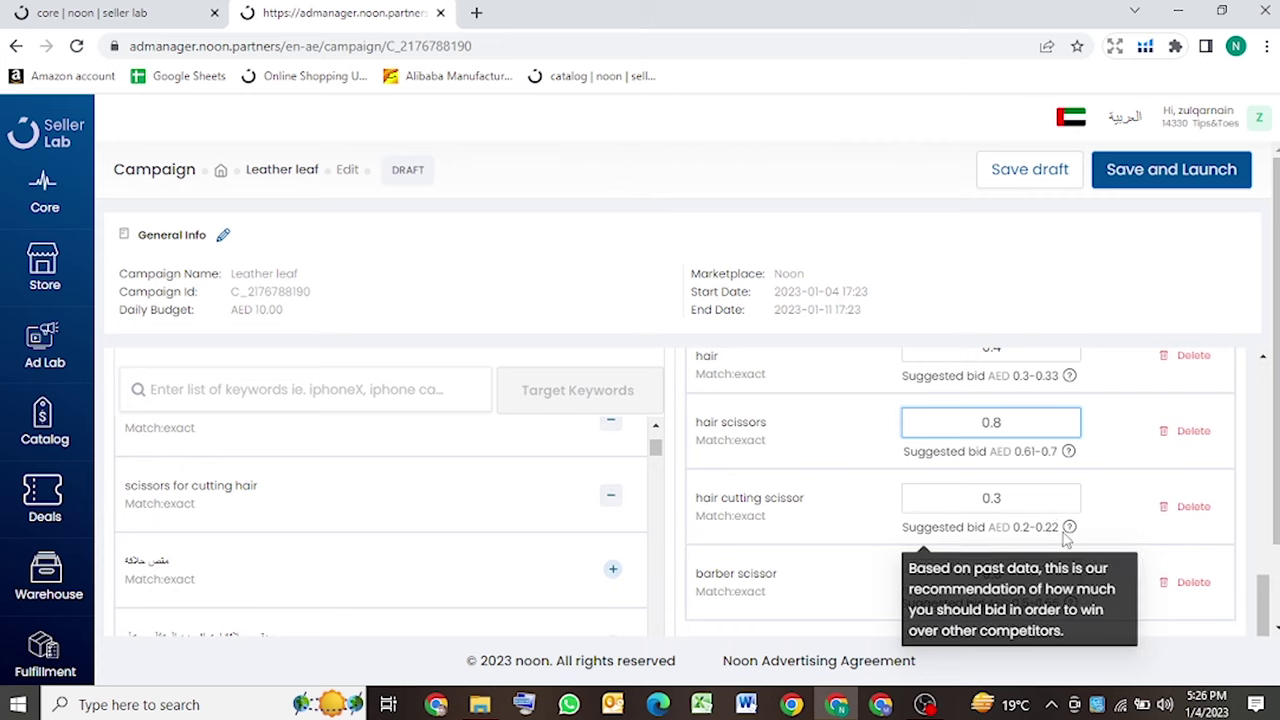
left_click(1031, 495)
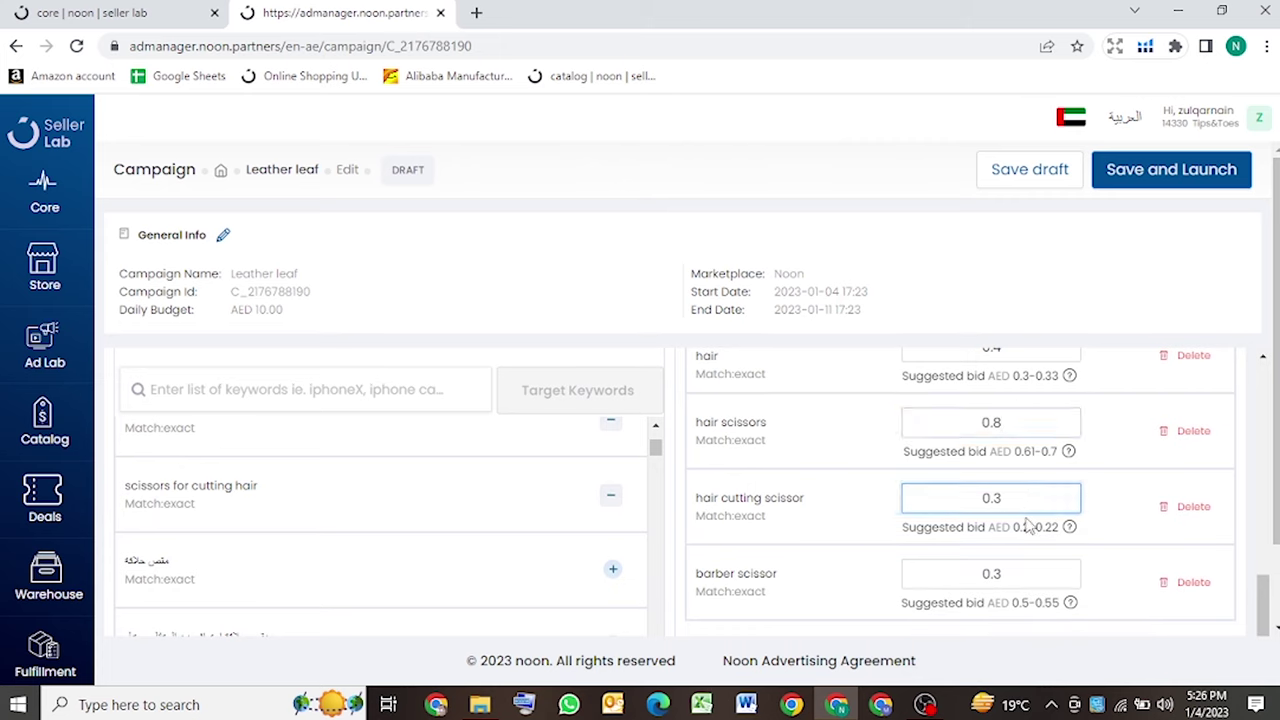
scroll(1022, 553, "down", 1)
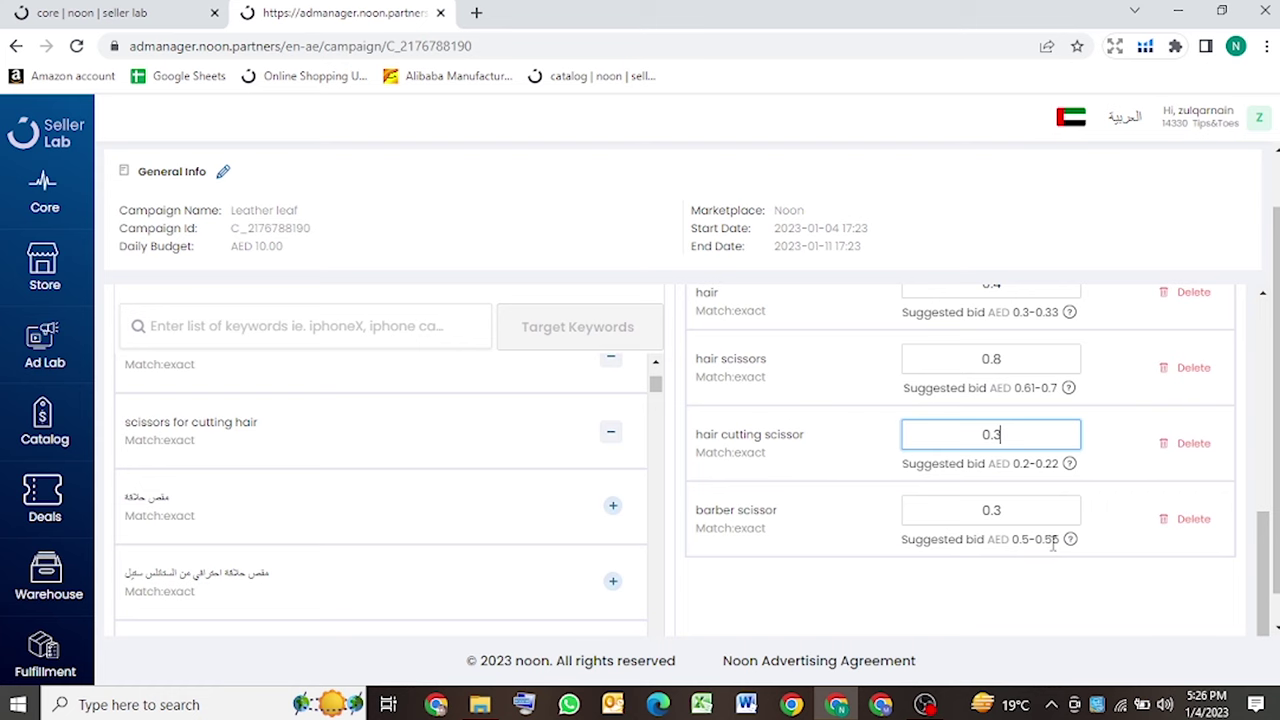
mouse_move(1053, 543)
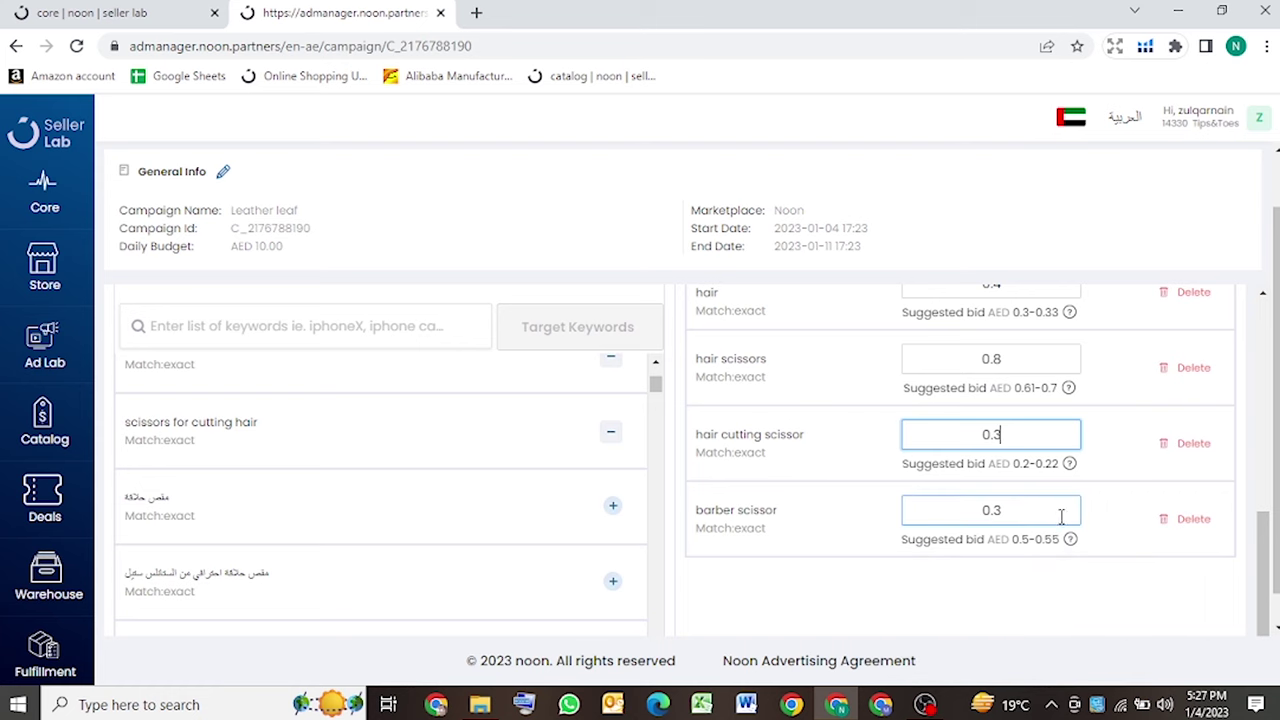
left_click(1053, 541)
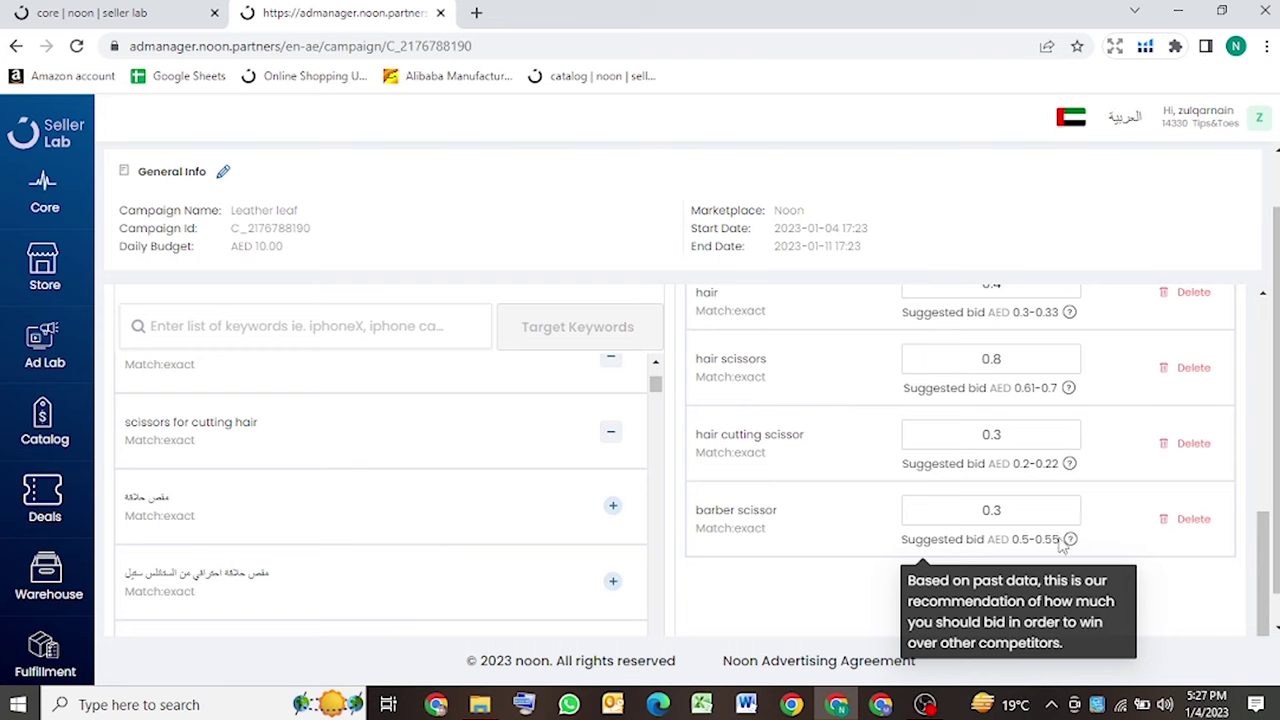
left_click(1049, 519)
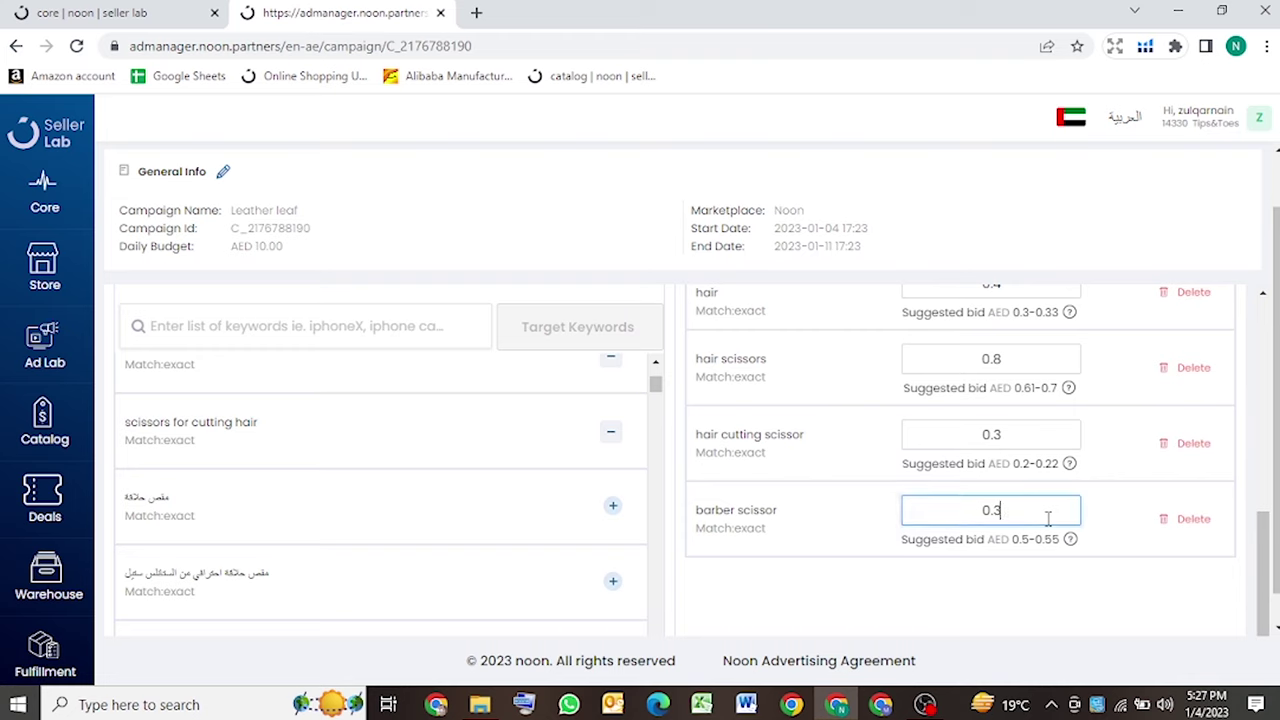
mouse_move(1066, 544)
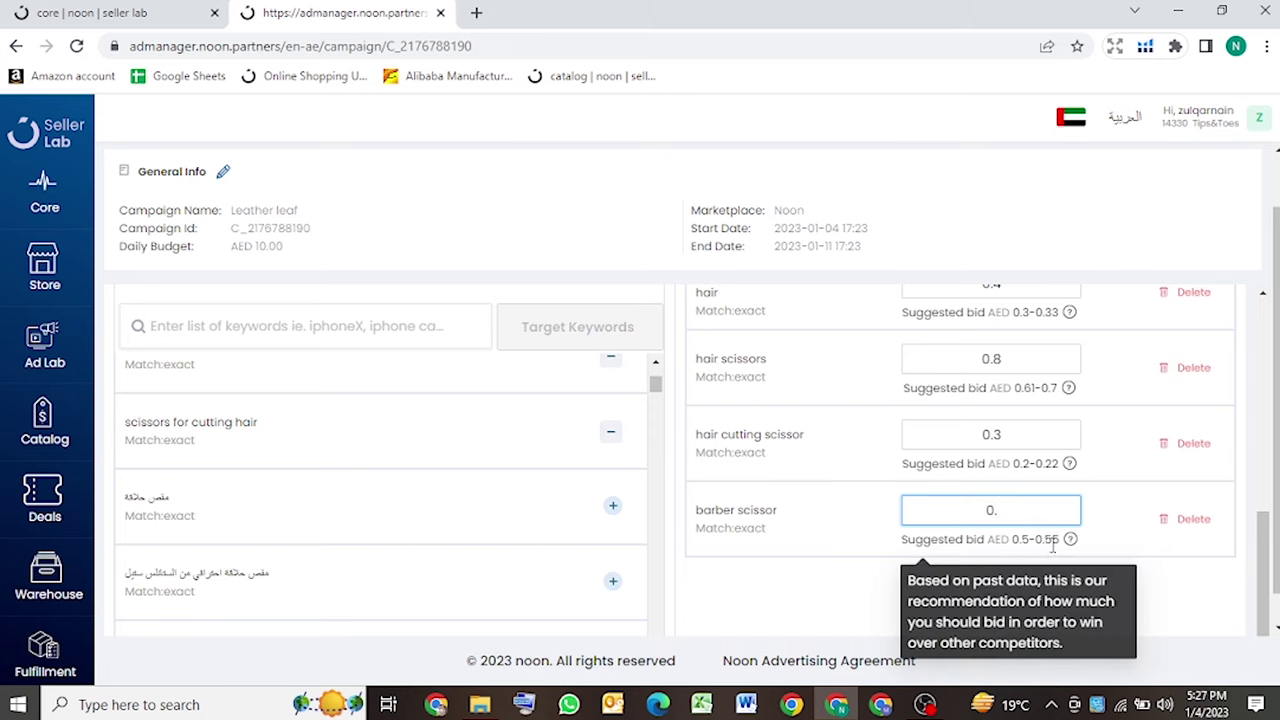
type("6")
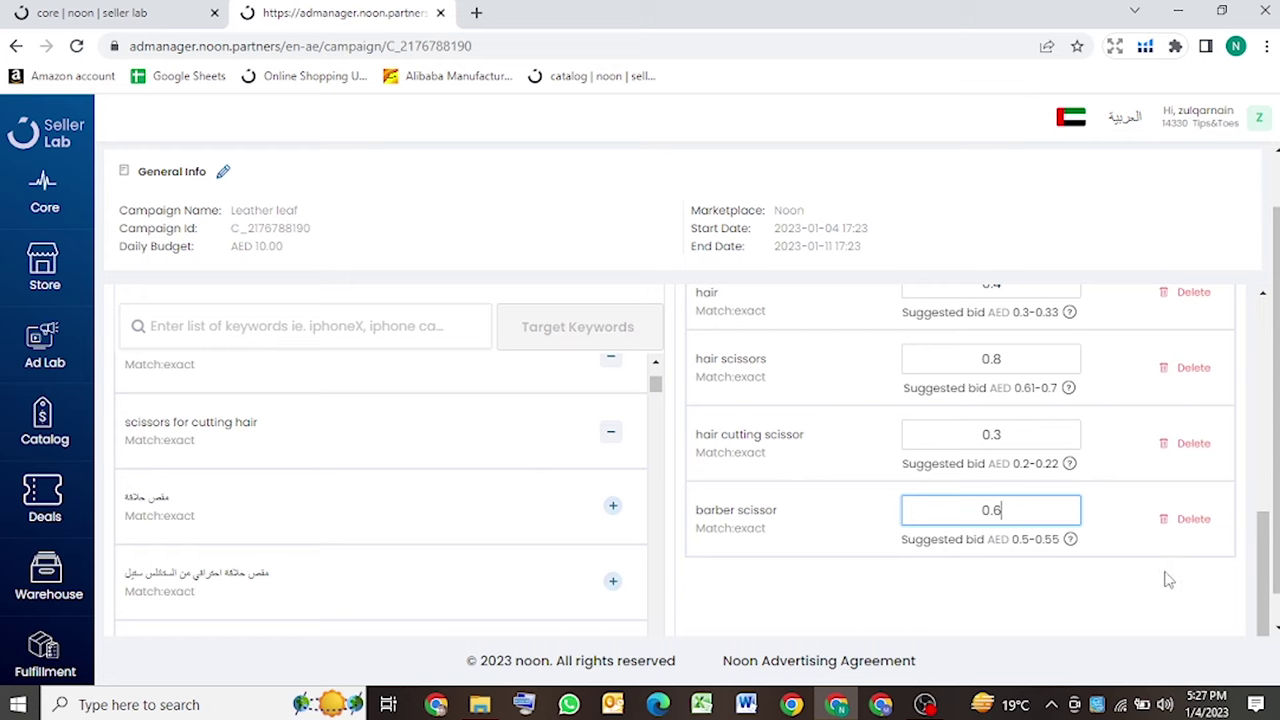
Save and launch the "Leather leaf" campaign, and dismiss the blank new-campaign form
scroll(1150, 580, "up", 1)
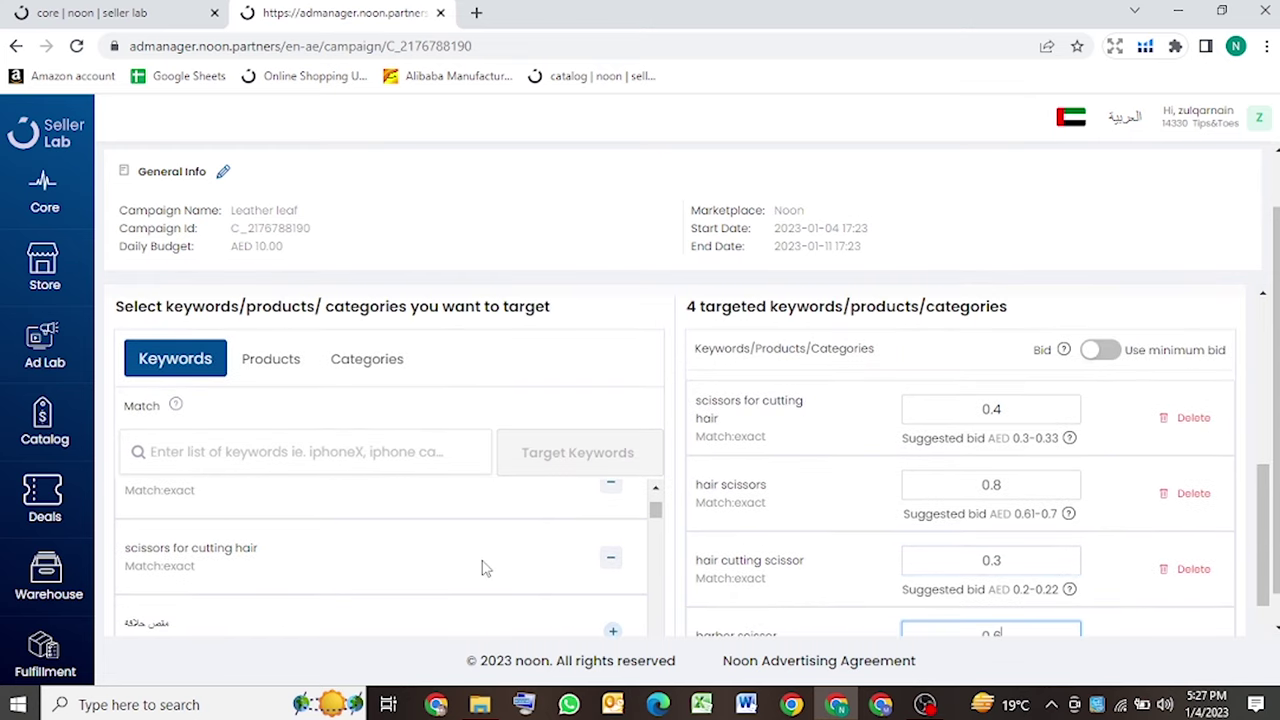
scroll(532, 537, "up", 5)
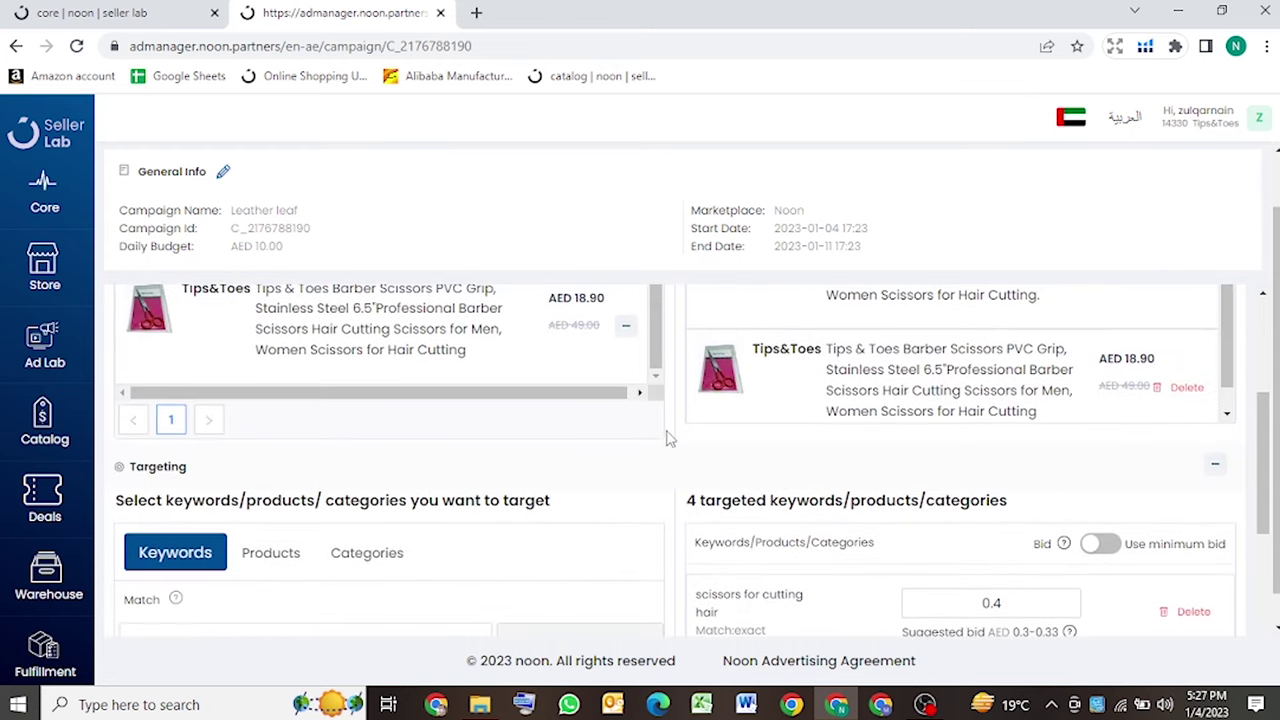
scroll(1047, 374, "up", 1)
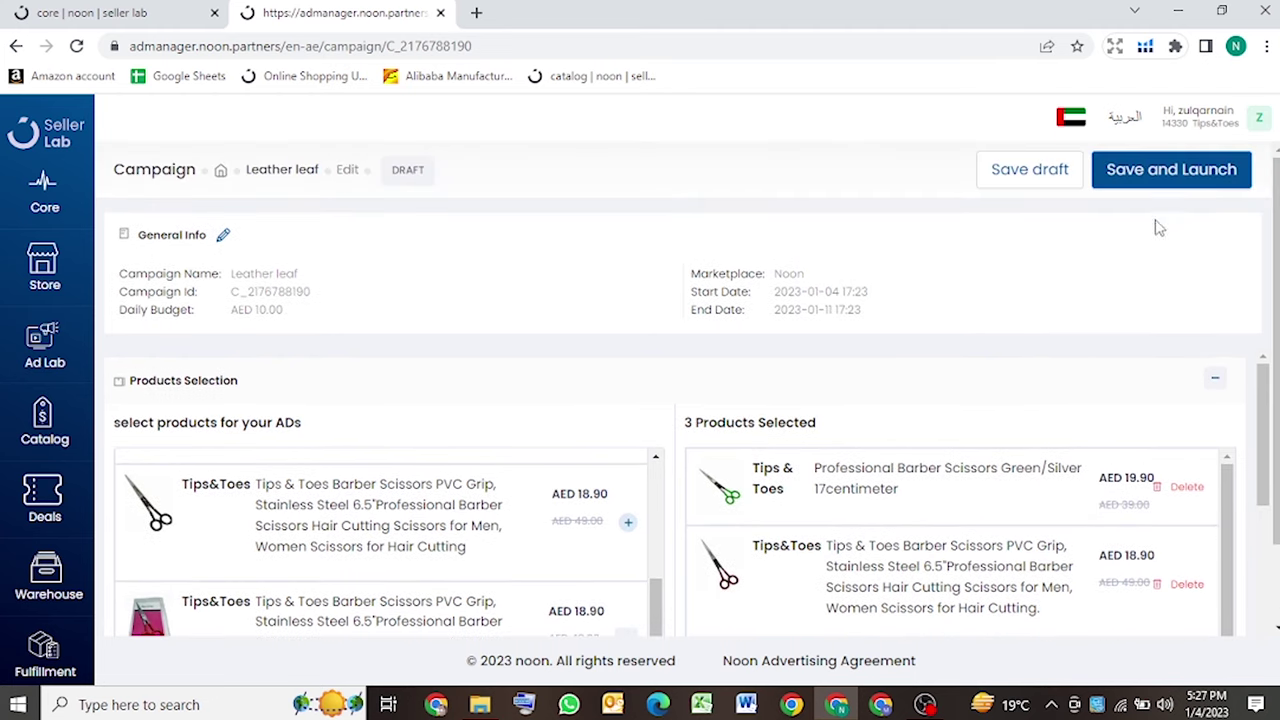
left_click(1183, 176)
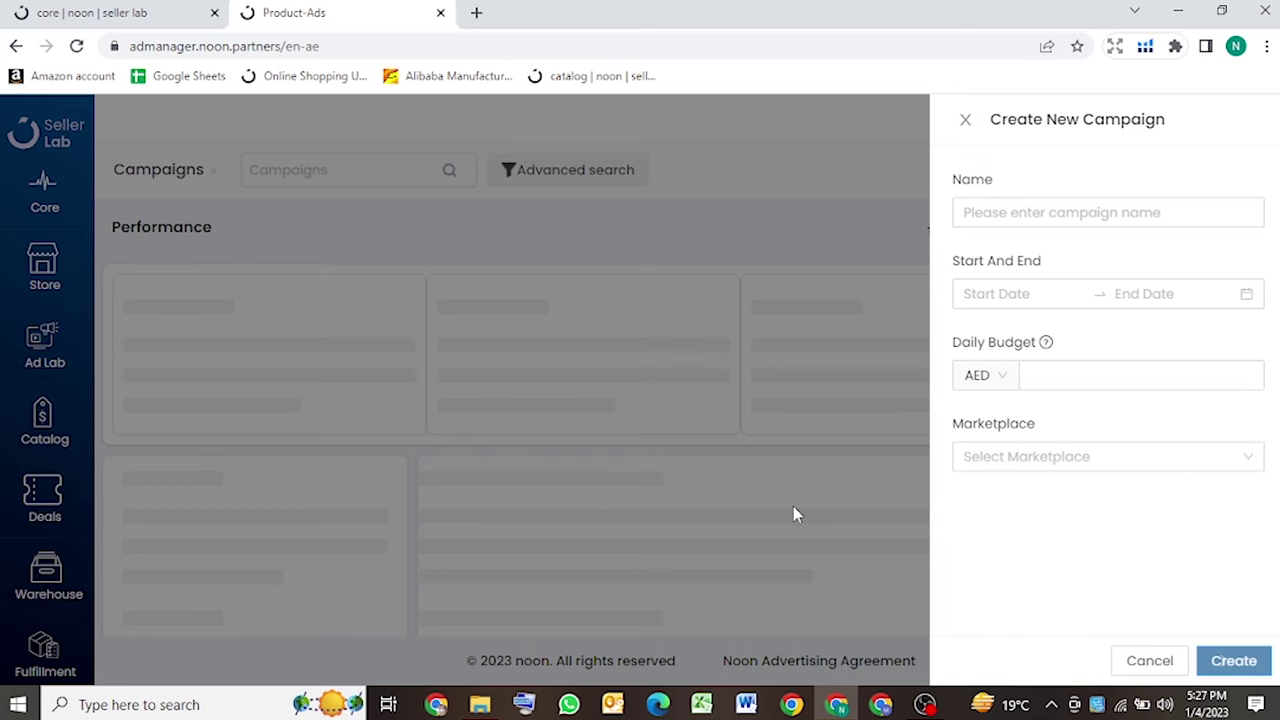
left_click(800, 504)
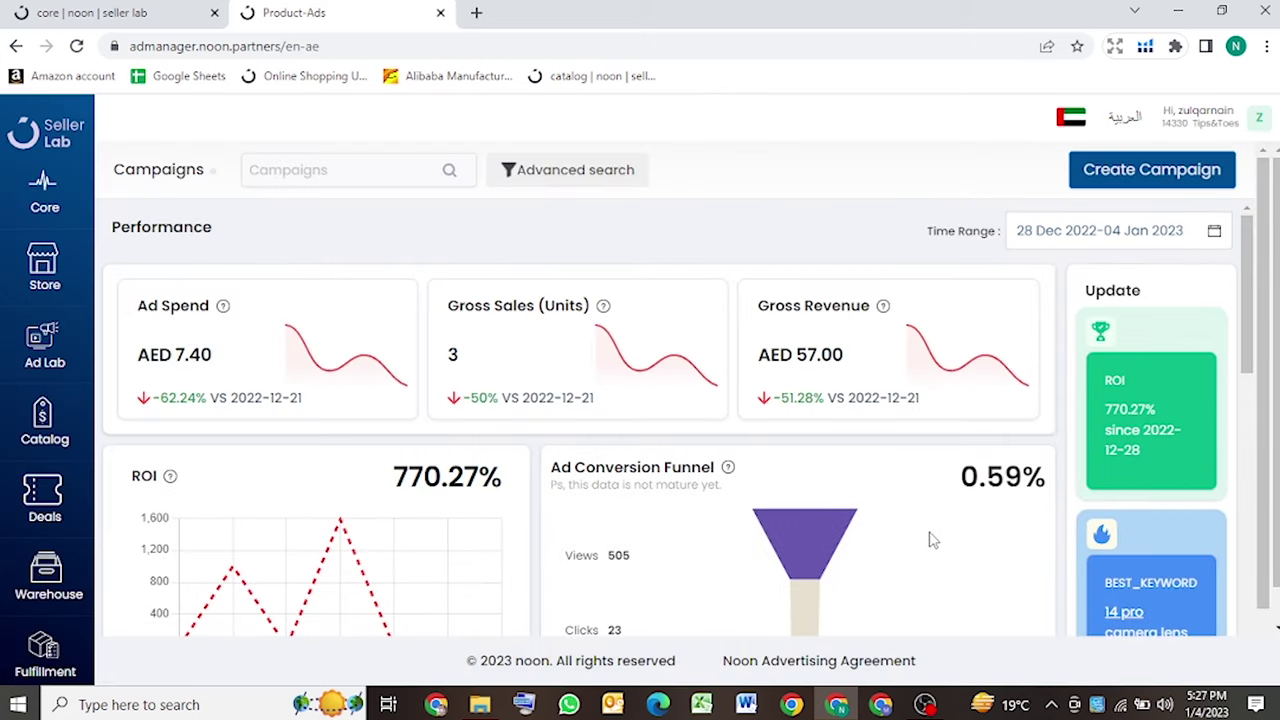
Review the performance trends on the campaigns dashboard and the status of each campaign in the list
scroll(1197, 543, "down", 2)
scroll(1197, 543, "down", 8)
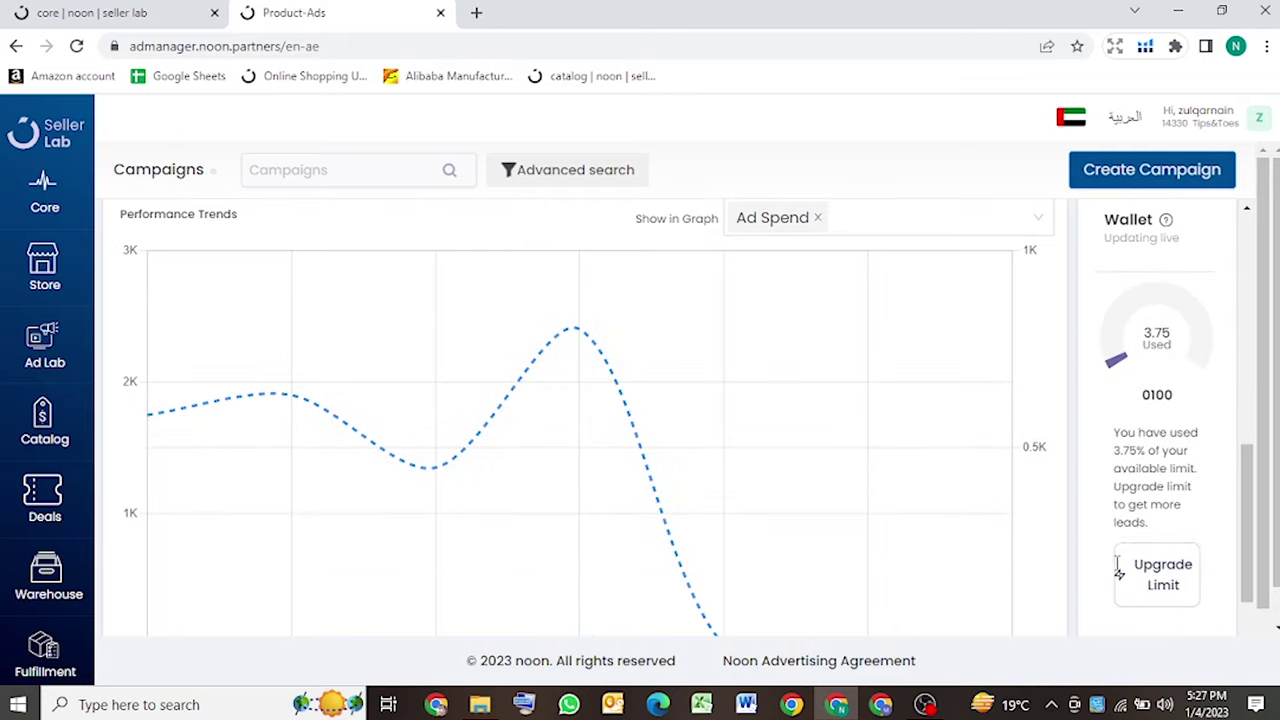
scroll(632, 480, "down", 1)
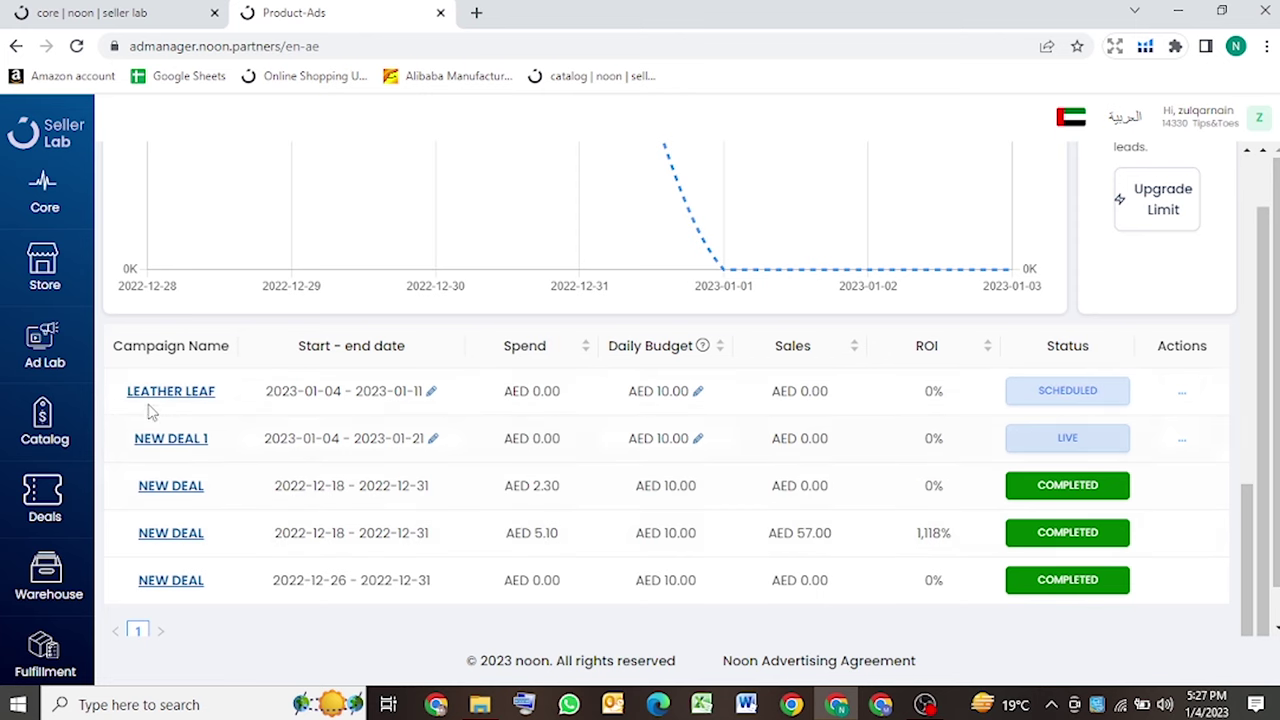
scroll(389, 363, "up", 5)
scroll(430, 380, "down", 3)
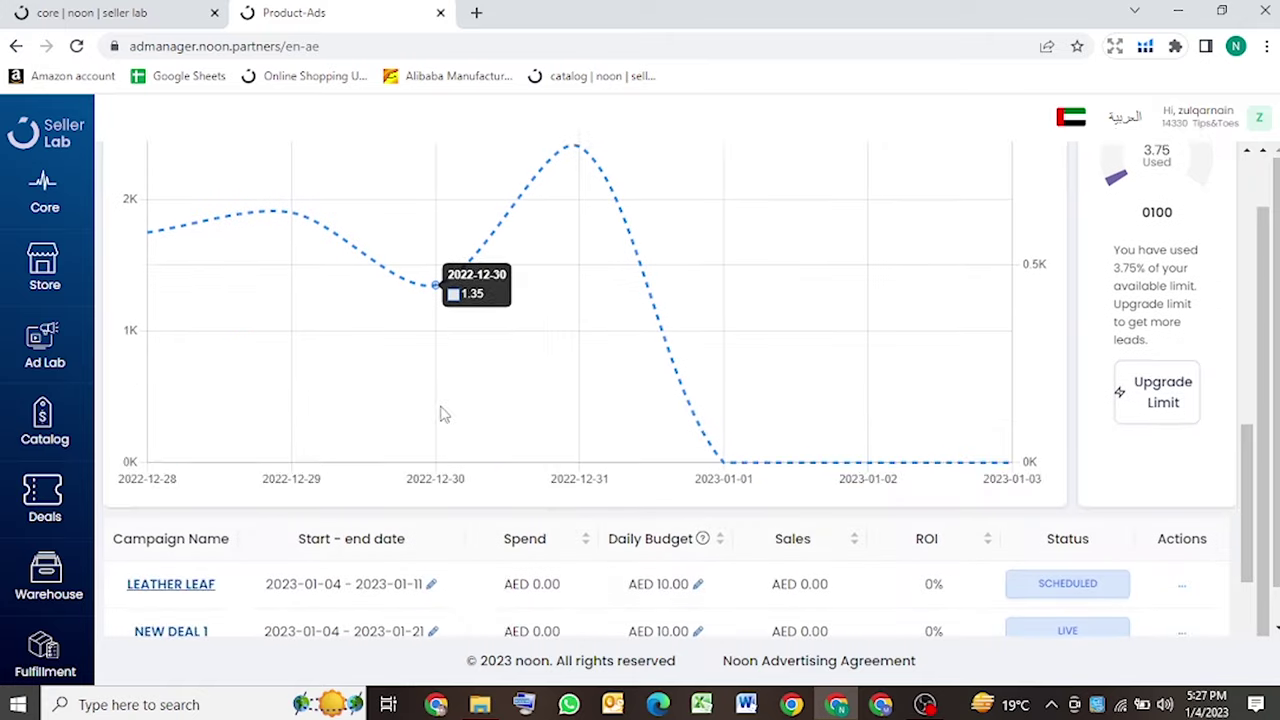
scroll(300, 505, "down", 2)
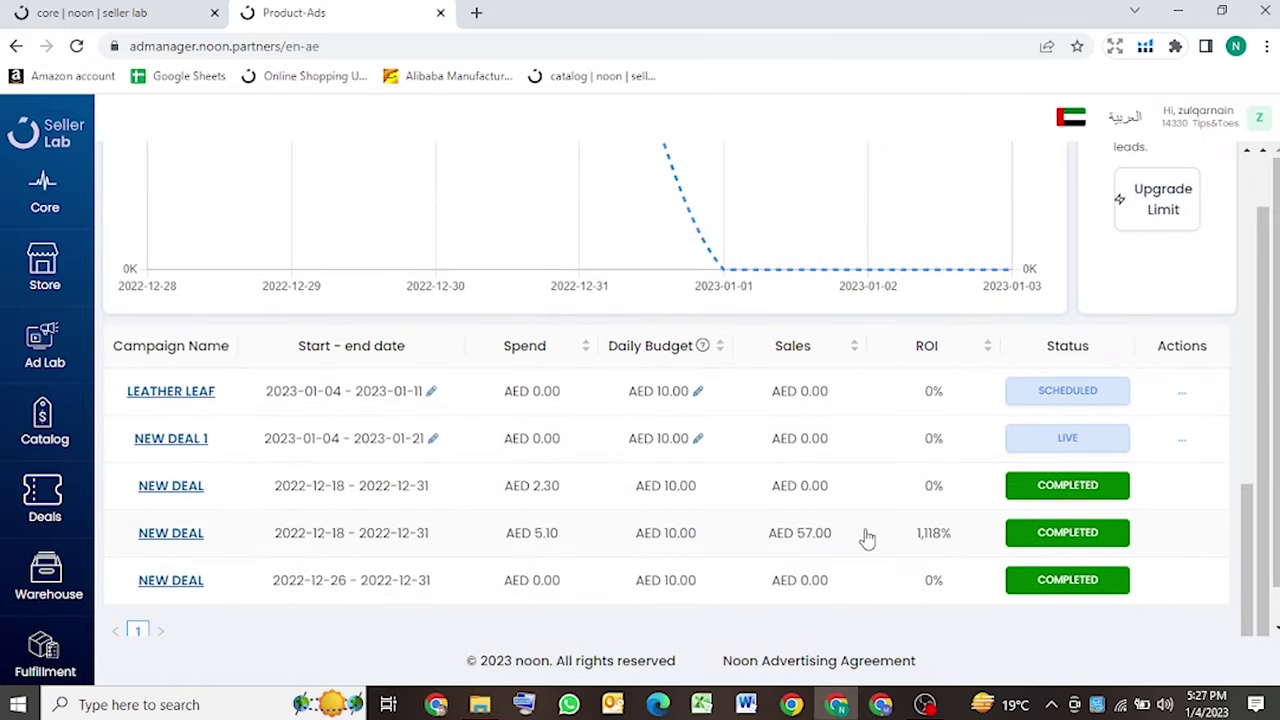
Open the completed "NEW DEAL" campaign with AED 57.00 in sales and examine its ROI, ad conversion rate and ad spend
double_click(196, 537)
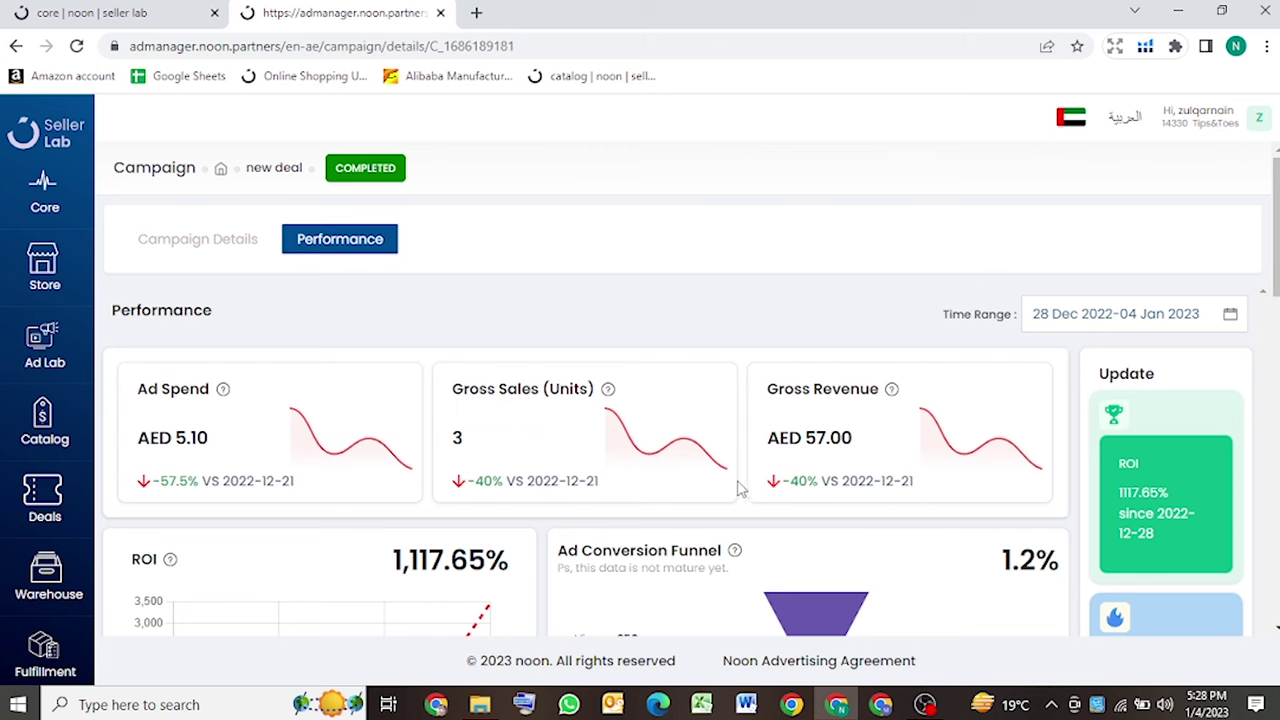
scroll(429, 430, "down", 2)
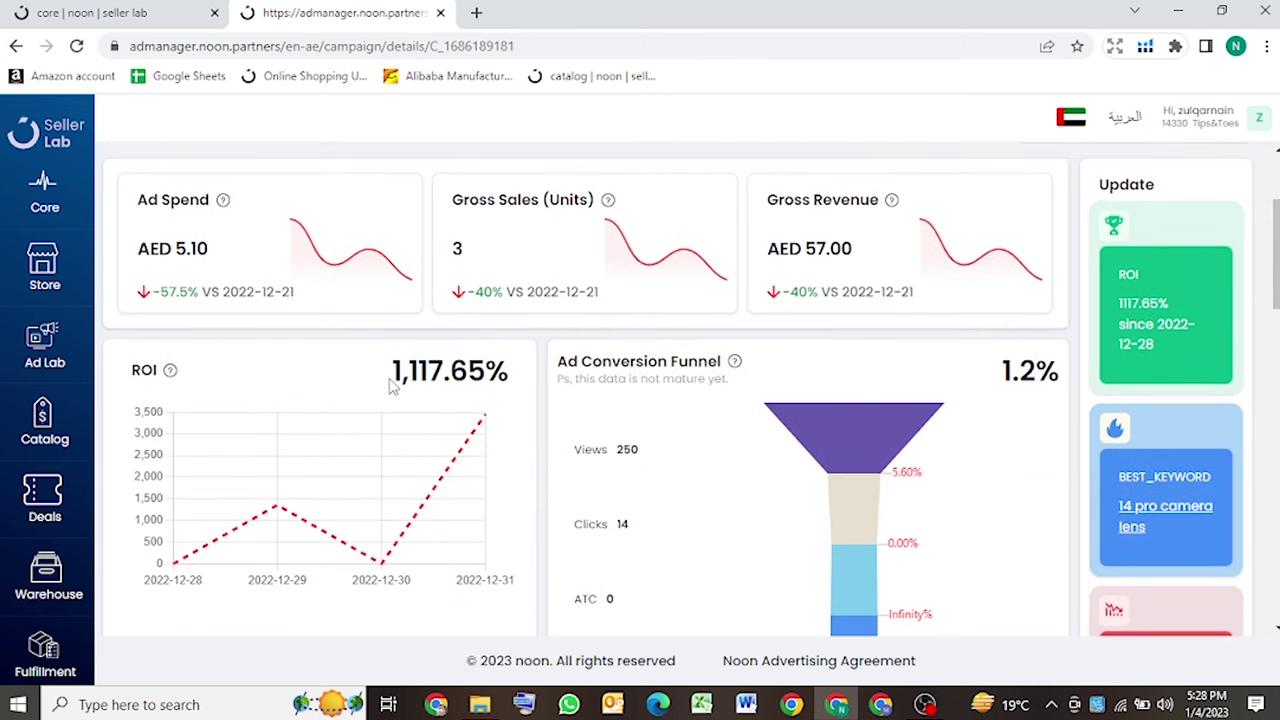
left_click_drag(392, 386, 510, 373)
left_click(522, 428)
left_click_drag(996, 380, 1072, 373)
left_click(1025, 422)
left_click_drag(172, 240, 226, 258)
left_click(234, 263)
Examine the campaign's keyword table for each keyword's bid, views, clicks, spend, sales and ROI
scroll(580, 480, "down", 7)
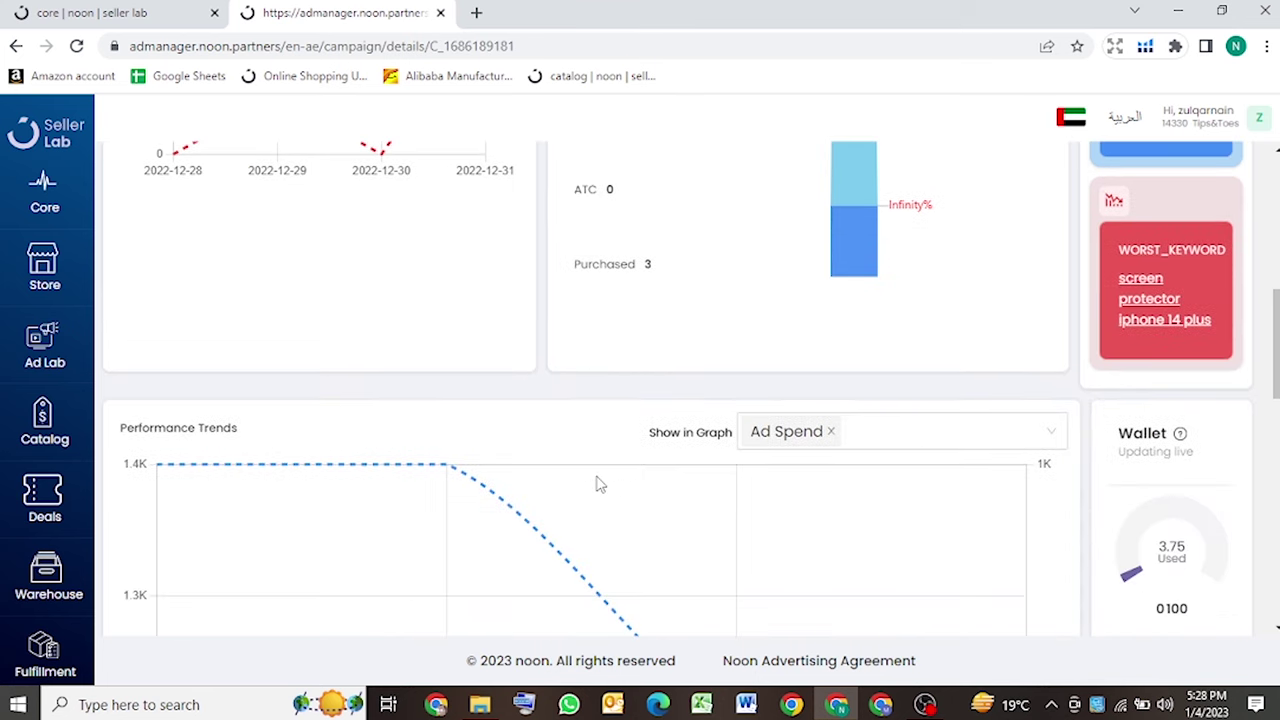
scroll(598, 495, "down", 4)
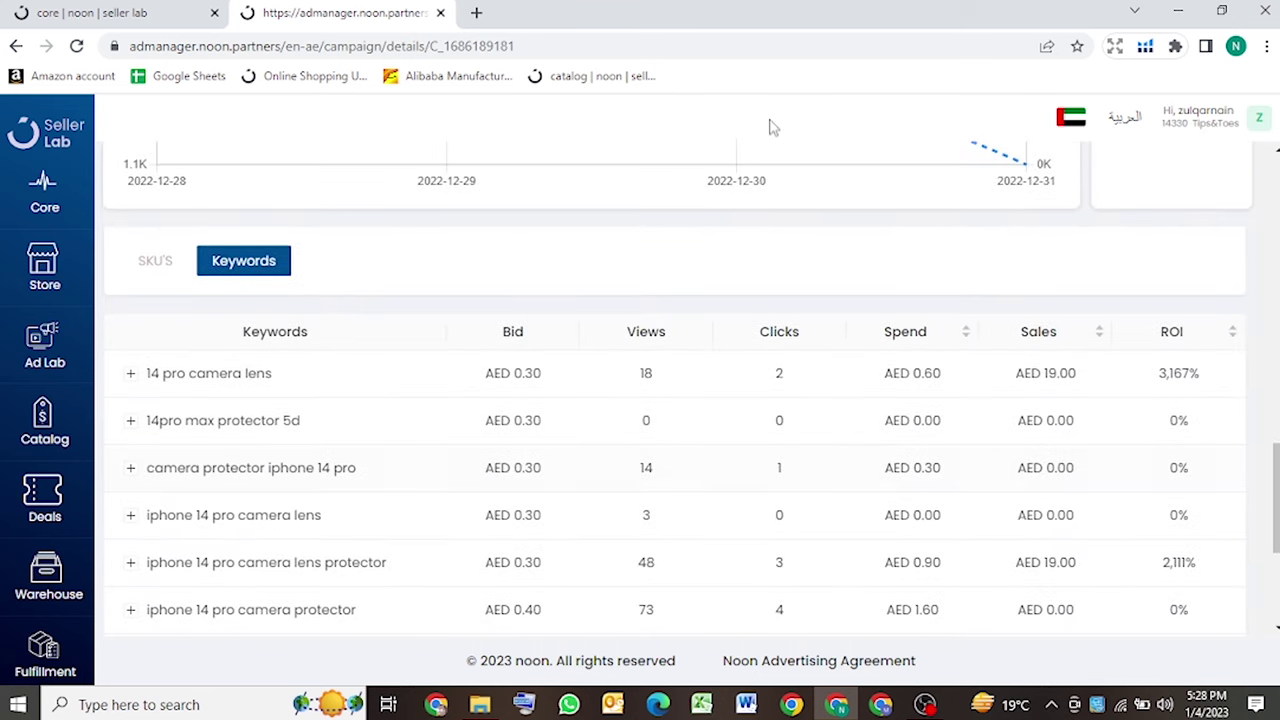
scroll(784, 293, "down", 3)
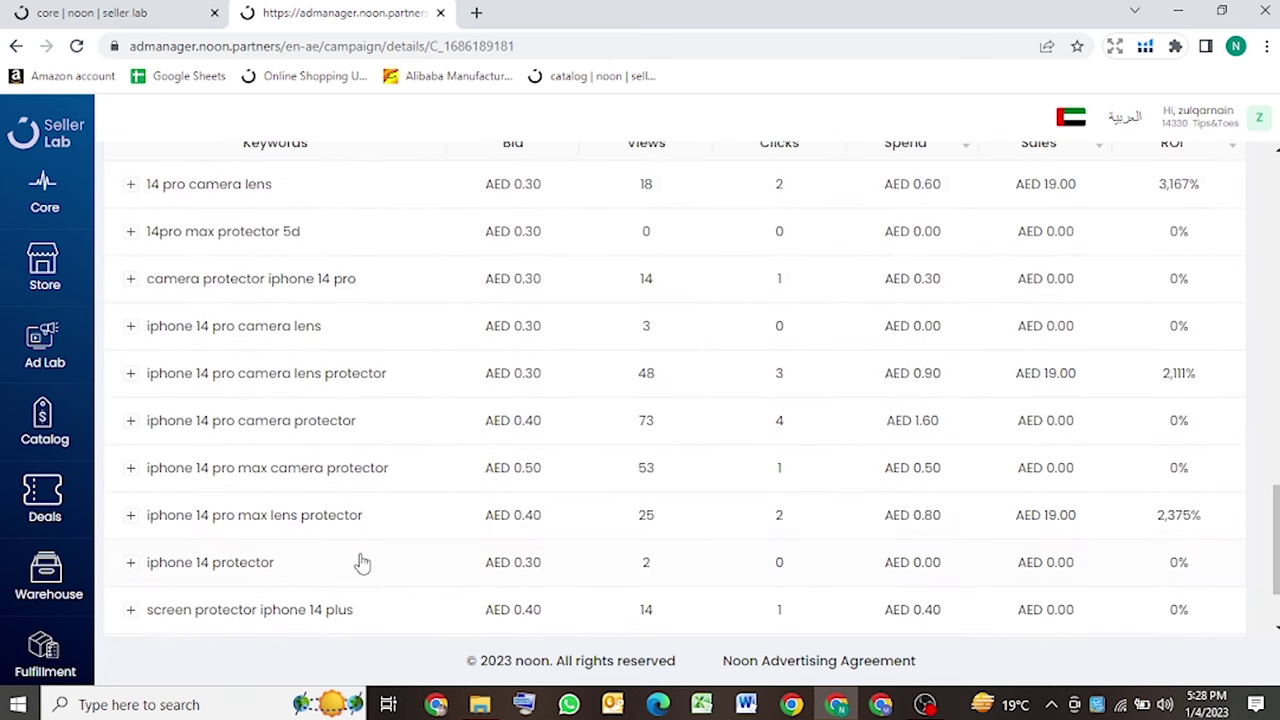
scroll(366, 571, "down", 2)
scroll(337, 335, "up", 2)
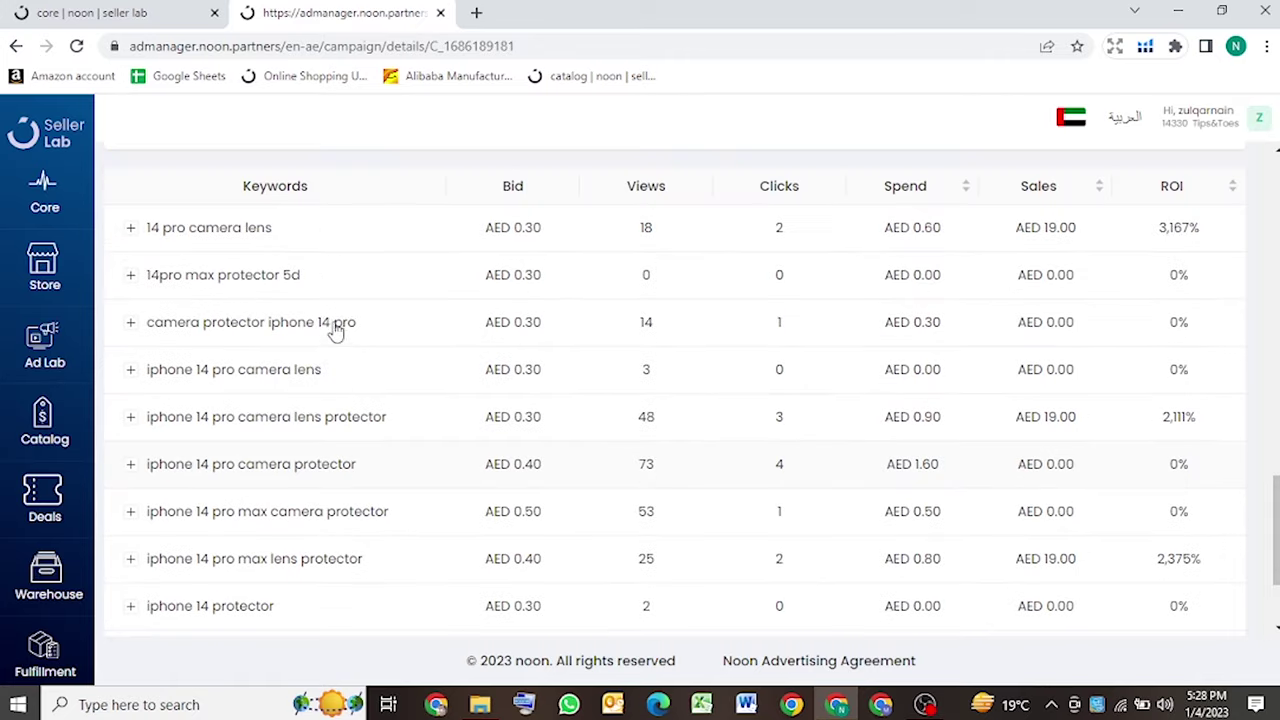